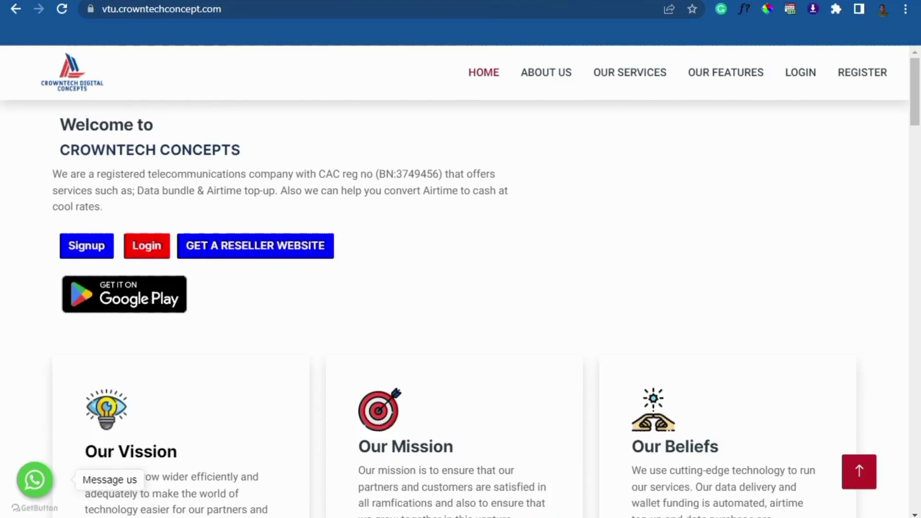
Browse the Crowntech page and compare it with the still-empty vtupadi.easylifetech.com.ng site
scroll(525, 218, down, 2)
scroll(525, 218, up, 2)
scroll(525, 219, down, 15)
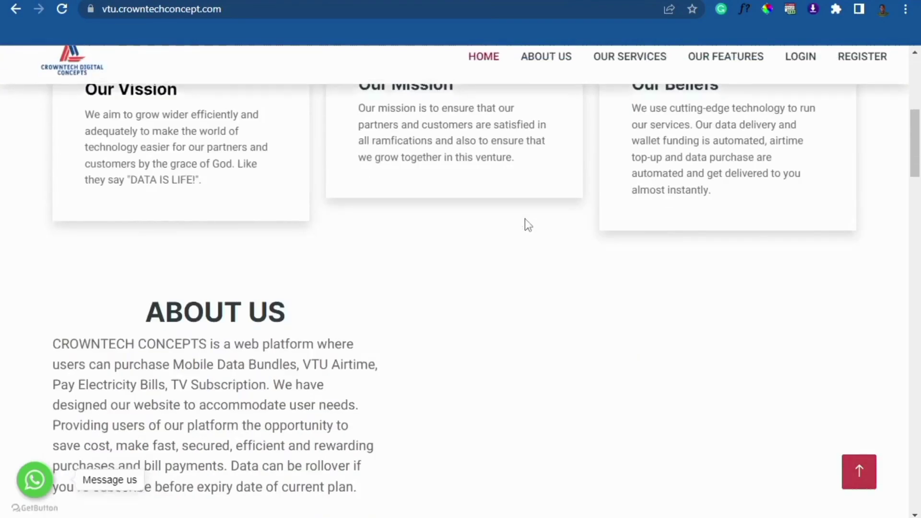
scroll(526, 225, down, 15)
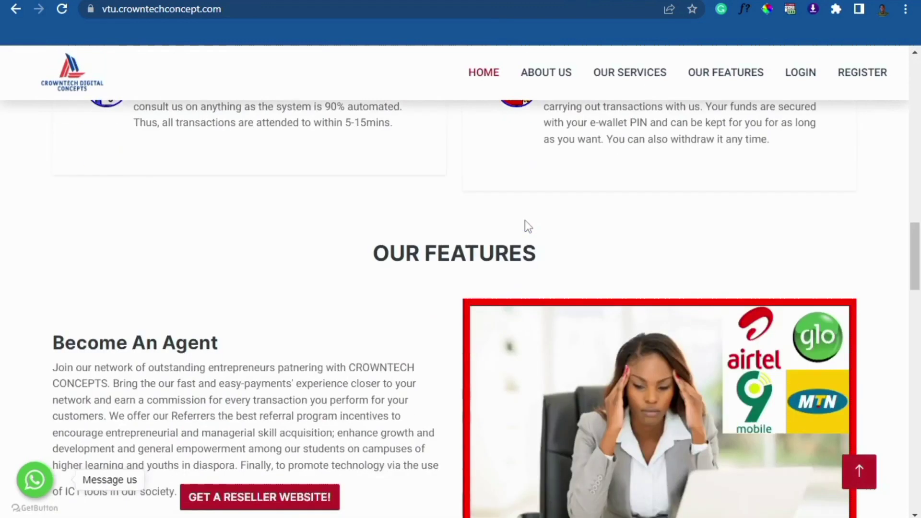
scroll(523, 222, down, 18)
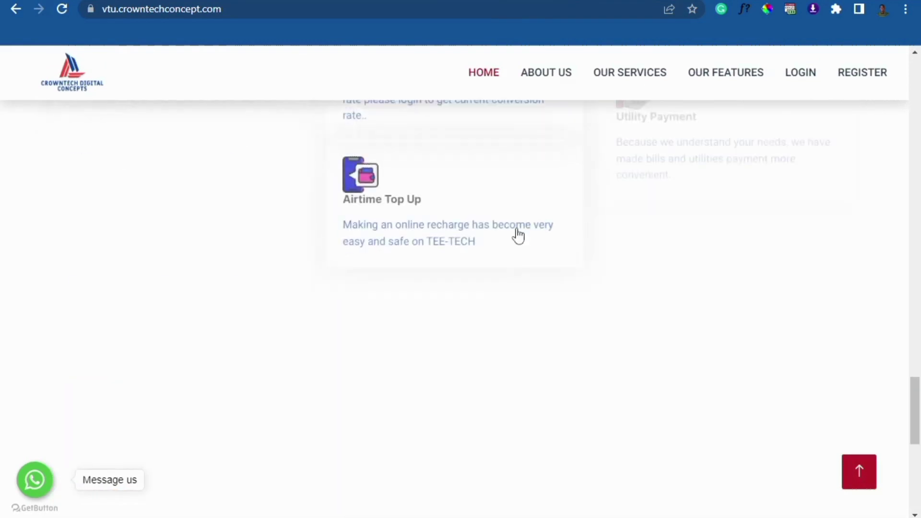
scroll(510, 242, down, 3)
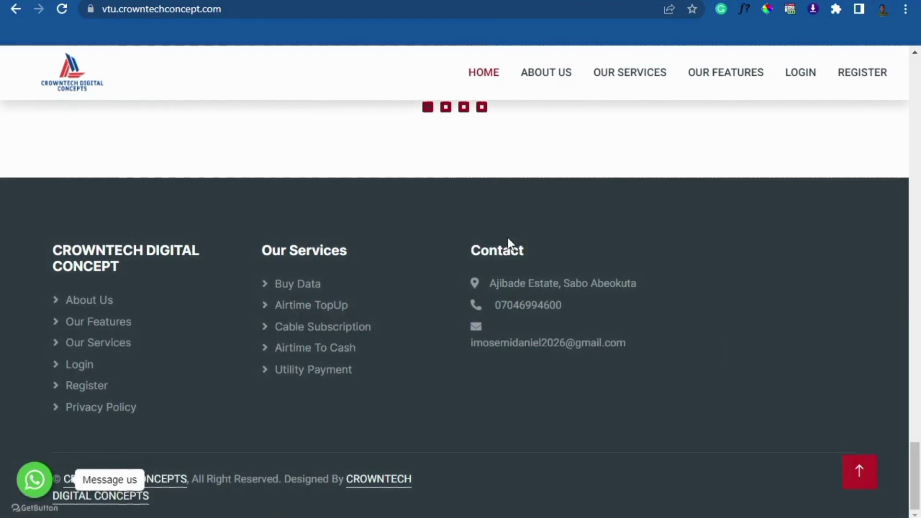
scroll(509, 243, up, 20)
scroll(509, 245, up, 20)
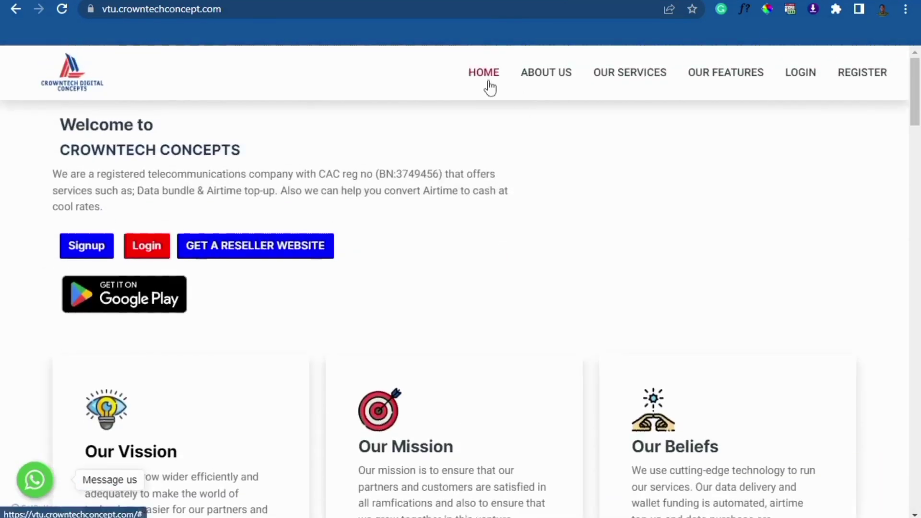
scroll(302, 222, down, 7)
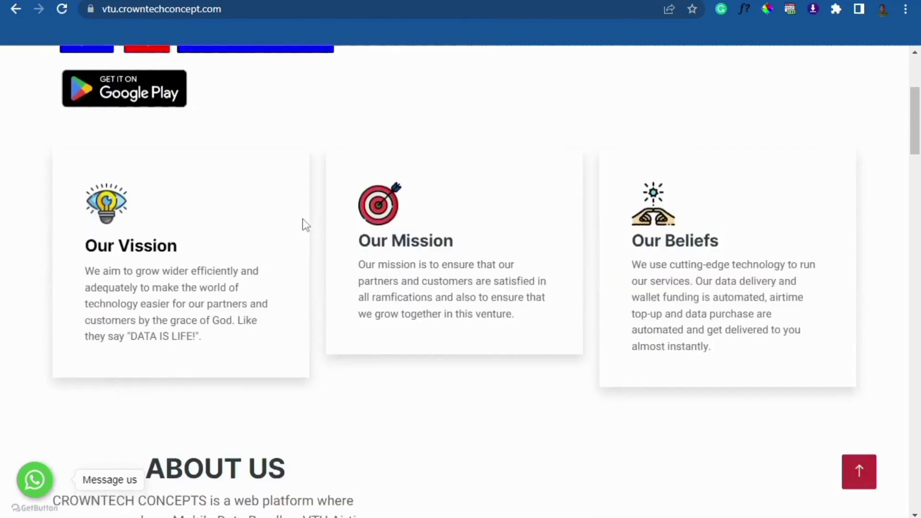
scroll(356, 263, up, 7)
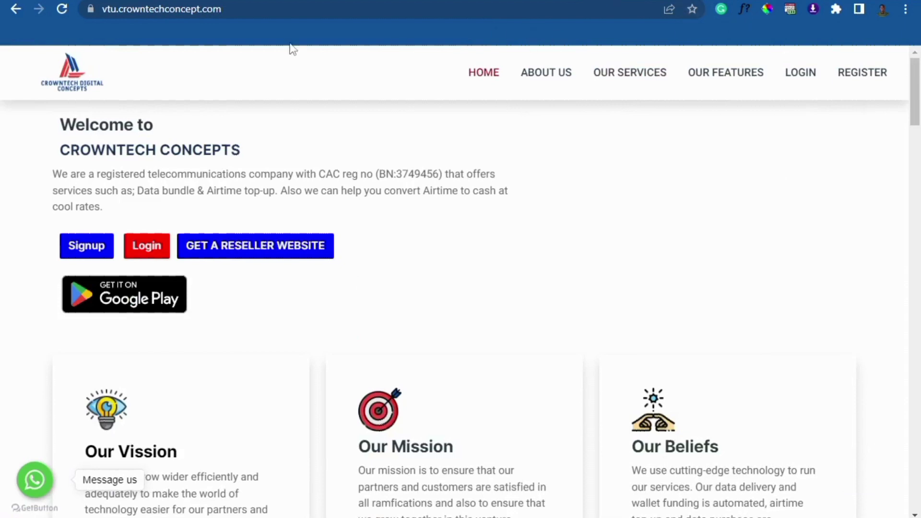
scroll(279, 86, down, 1)
scroll(274, 89, up, 1)
click(565, 1)
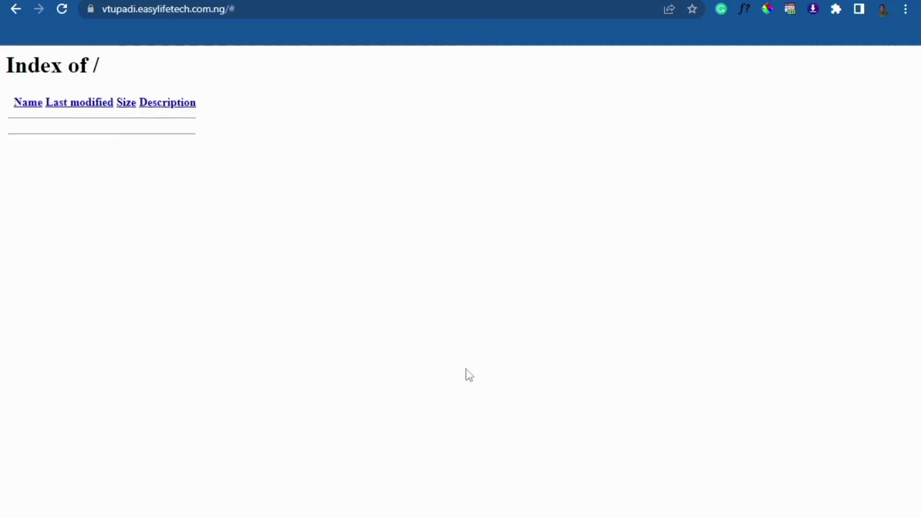
key(ctrl+Tab)
key(ctrl+Tab)
key(ctrl+Tab)
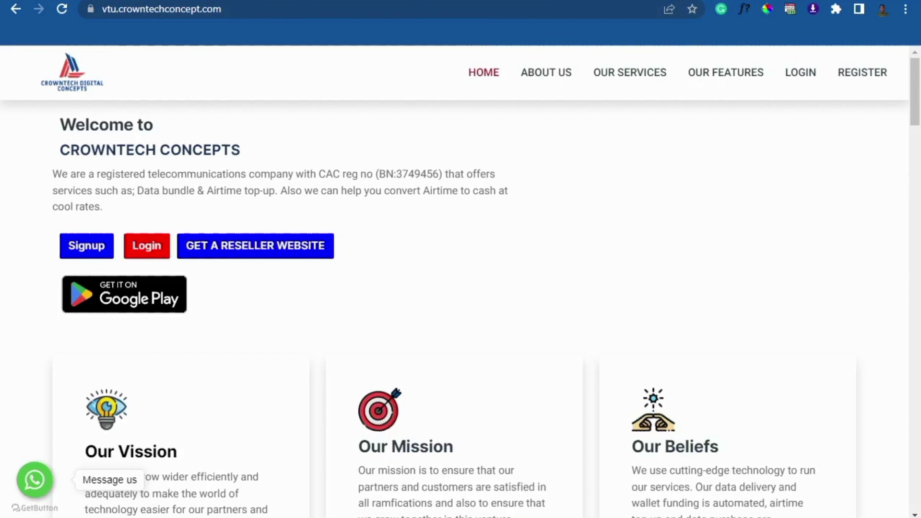
Search for httrack in a new tab and go to the HTTrack download page
key(ctrl+t)
click(523, 9)
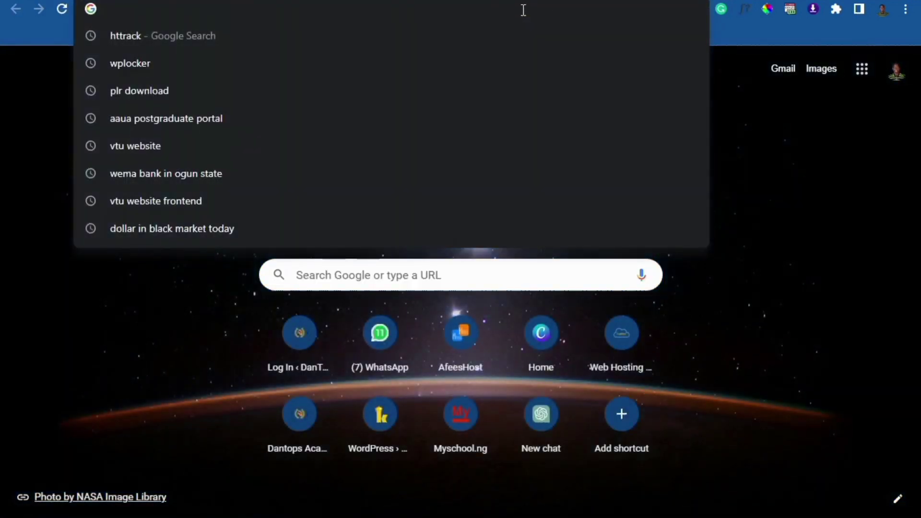
text(httra)
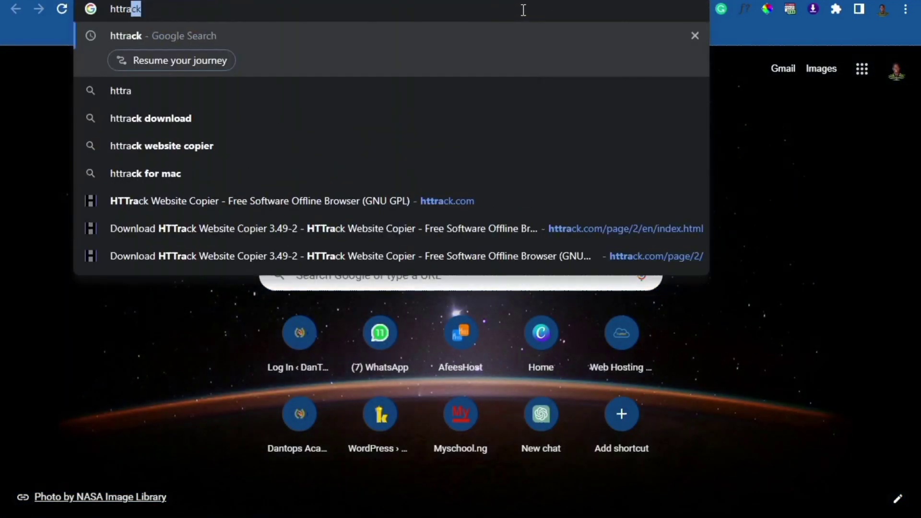
text(ck)
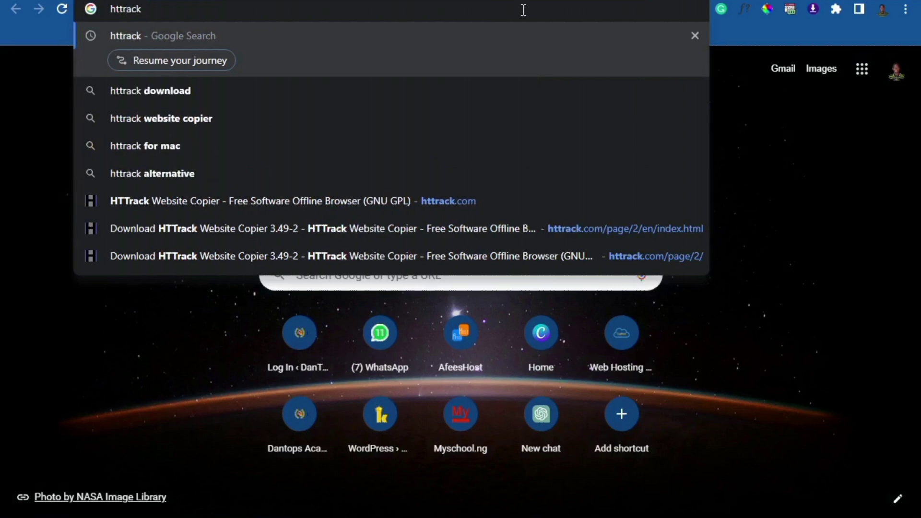
key(Return)
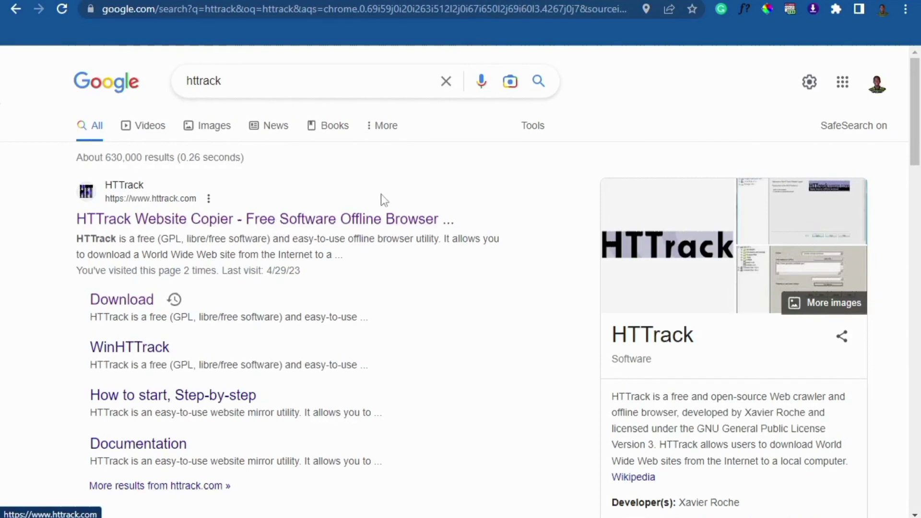
click(178, 304)
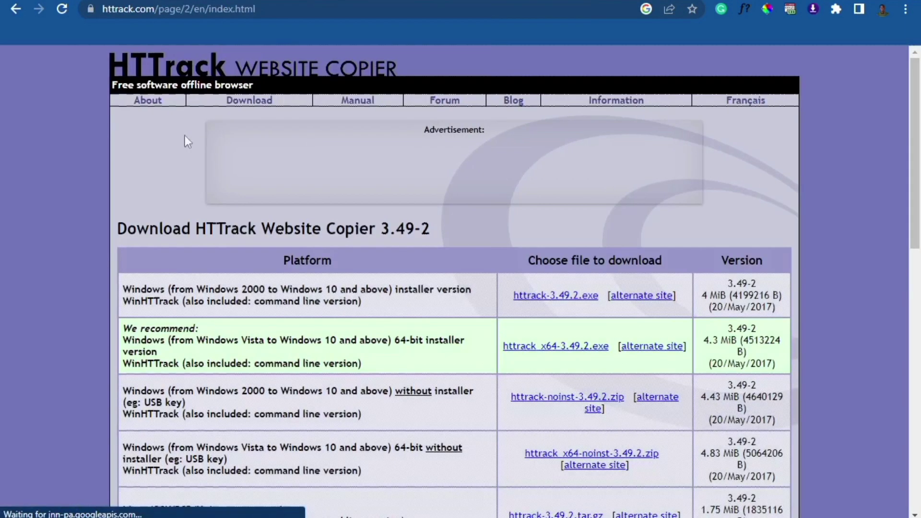
Look over the HTTrack 3.49-2 download table, highlighting and then clearing some text
scroll(274, 124, down, 2)
scroll(262, 104, up, 2)
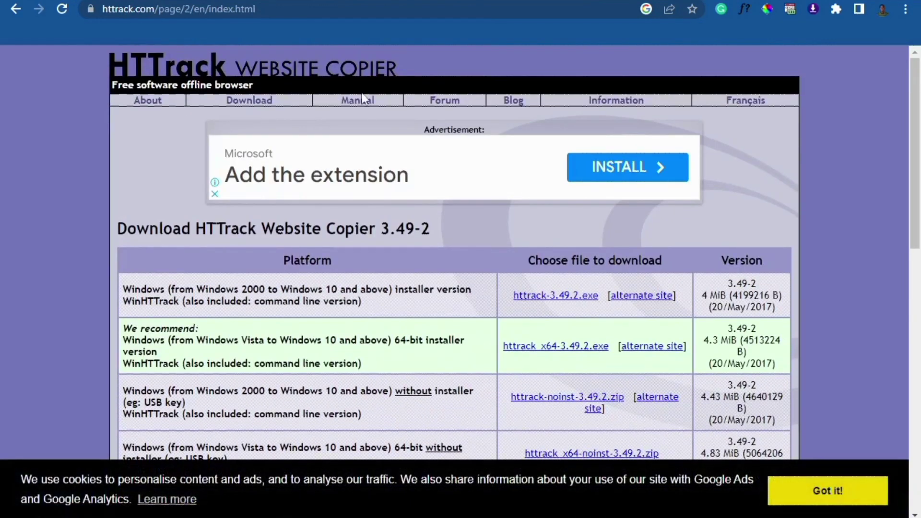
scroll(363, 98, down, 3)
drag(124, 183, 390, 246)
click(390, 245)
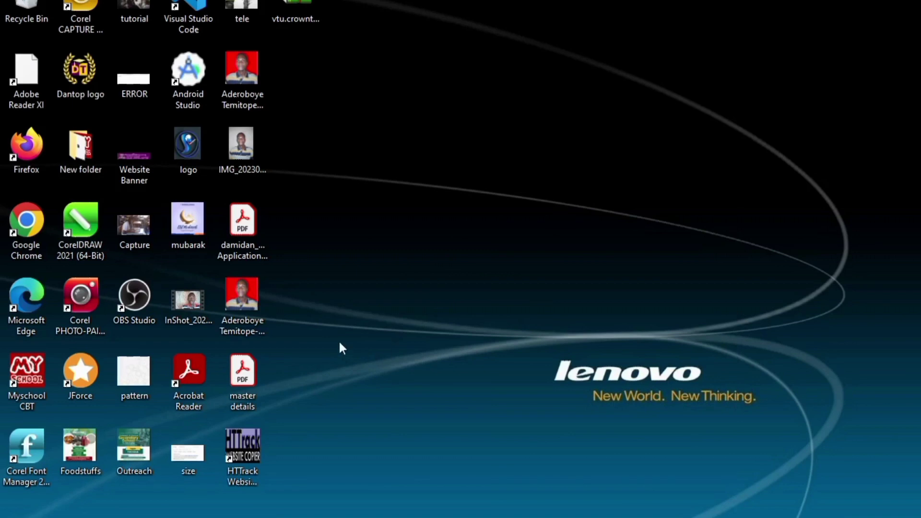
Launch WinHTTrack from its desktop shortcut and copy the vtu.crowntechconcept.com address from Chrome
click(246, 448)
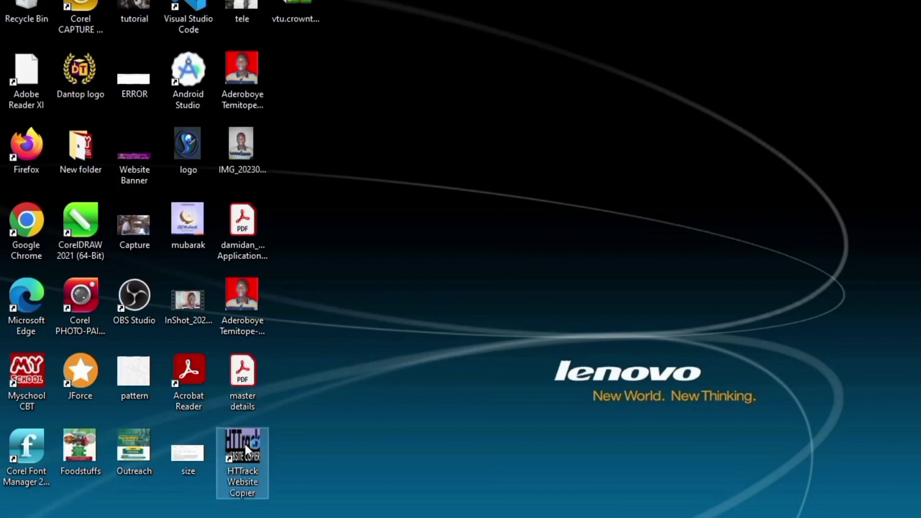
double_click(244, 442)
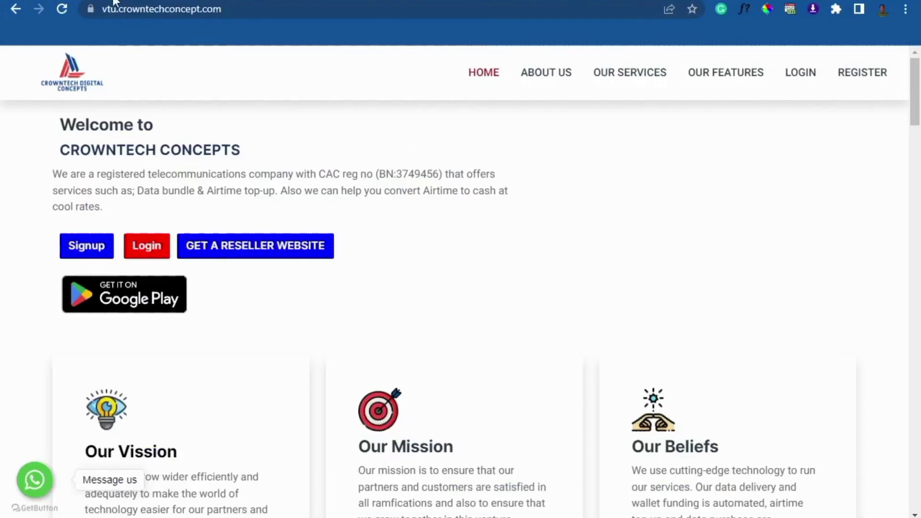
click(123, 9)
right_click(125, 9)
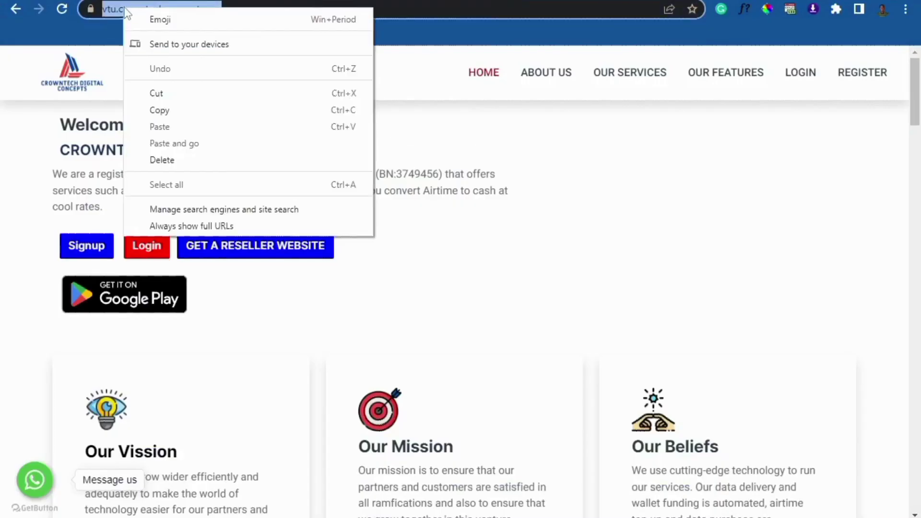
click(188, 114)
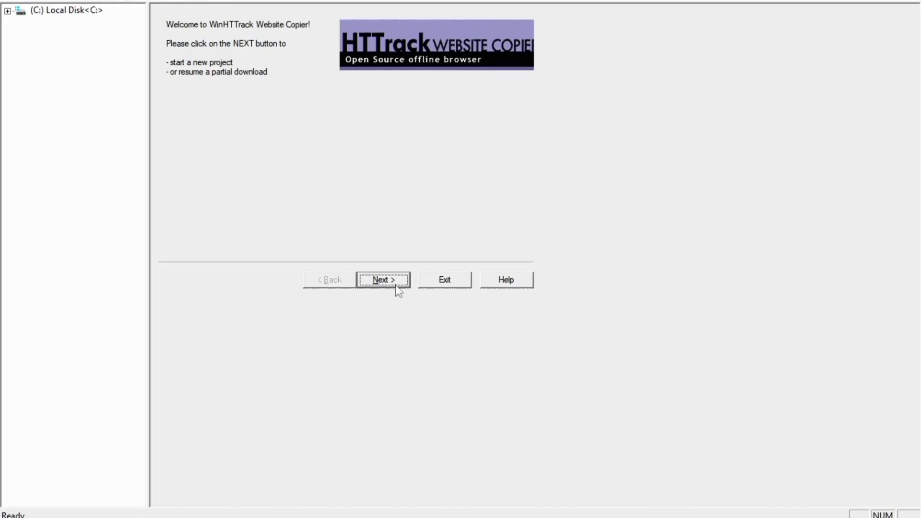
click(395, 284)
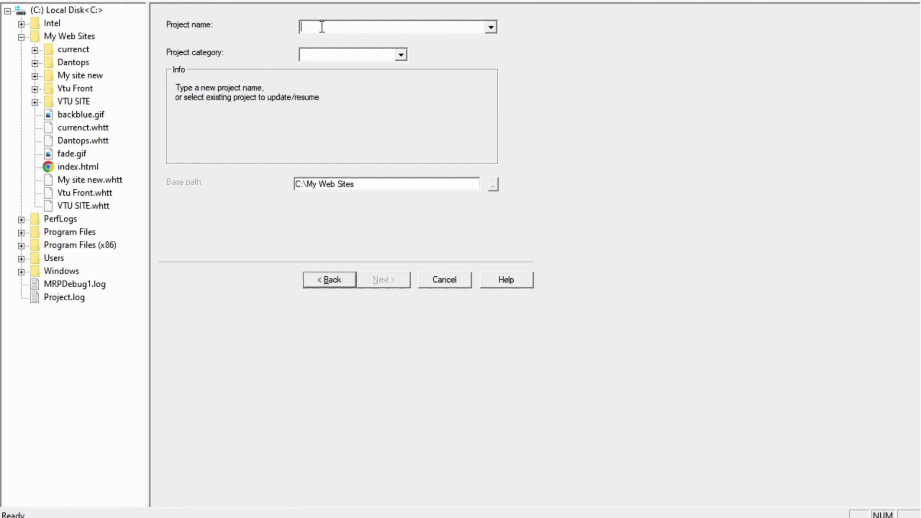
Name the new HTTrack project VTU PADI SITE
key(Caps_Lock)
text(VTU PADI SITE)
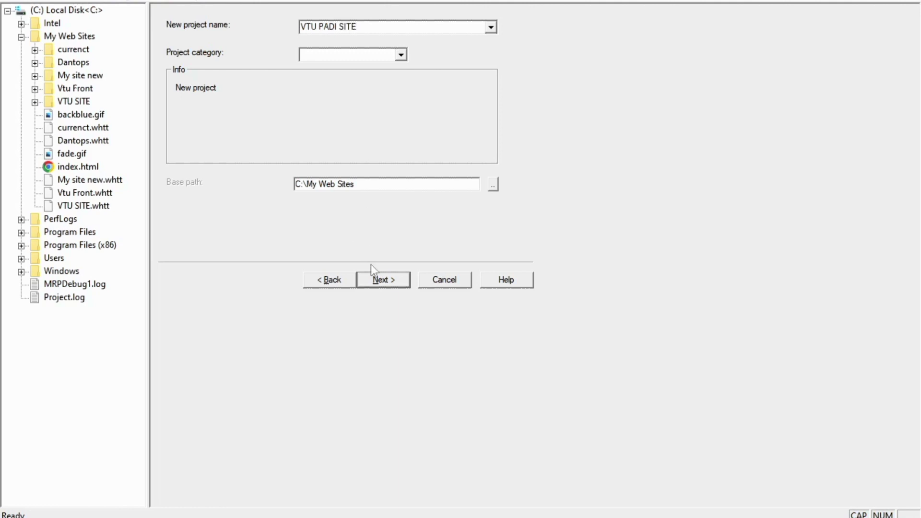
click(378, 284)
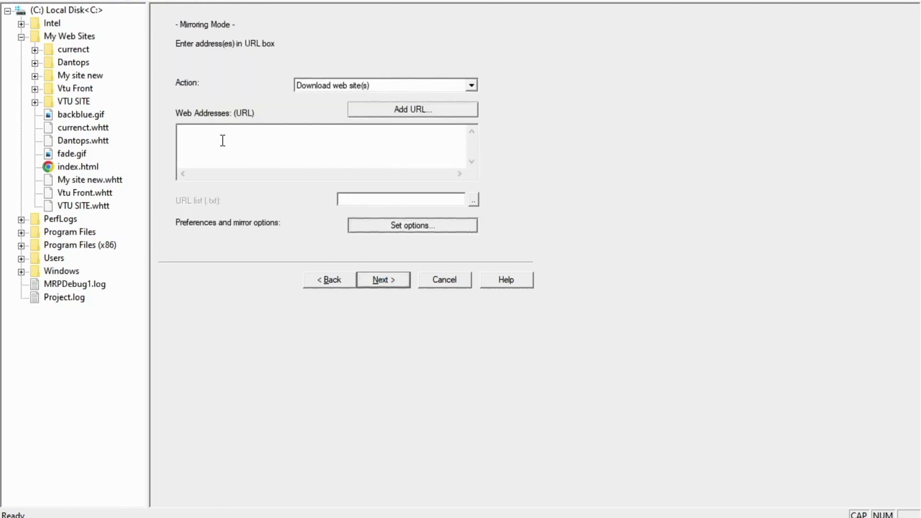
key(ctrl+v)
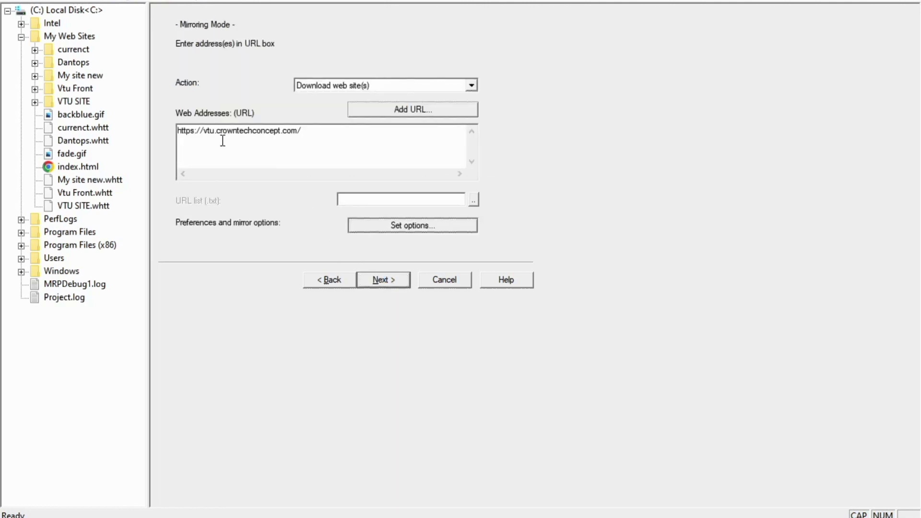
click(382, 286)
click(191, 110)
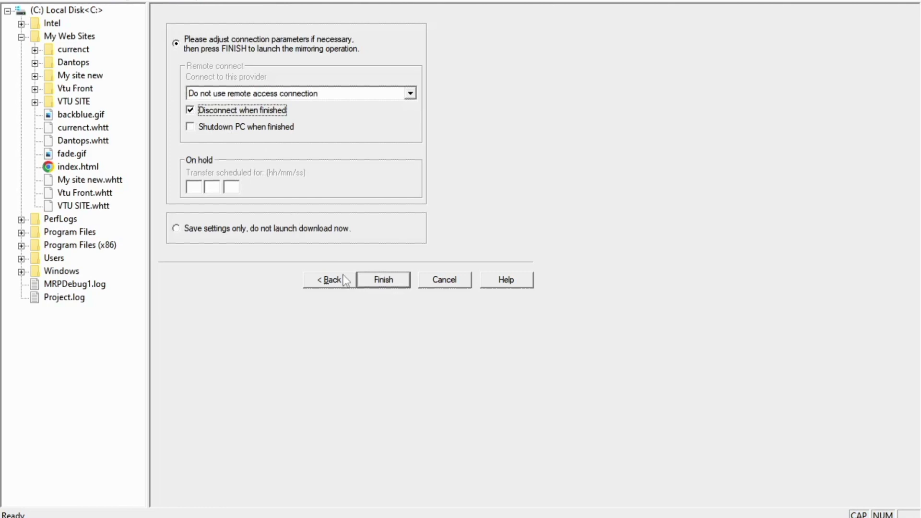
click(384, 283)
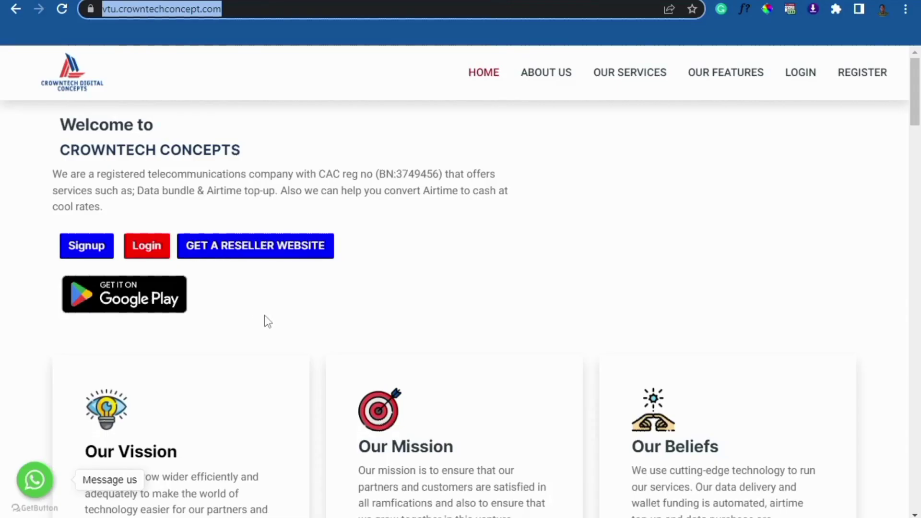
Highlight and clear parts of the Welcome to CROWNTECH CONCEPTS banner text
click(417, 256)
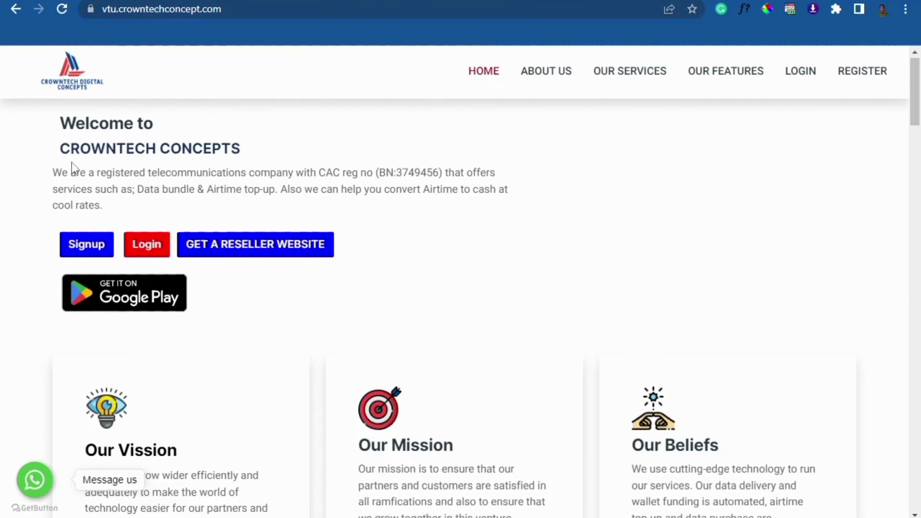
scroll(72, 168, down, 5)
scroll(104, 130, up, 5)
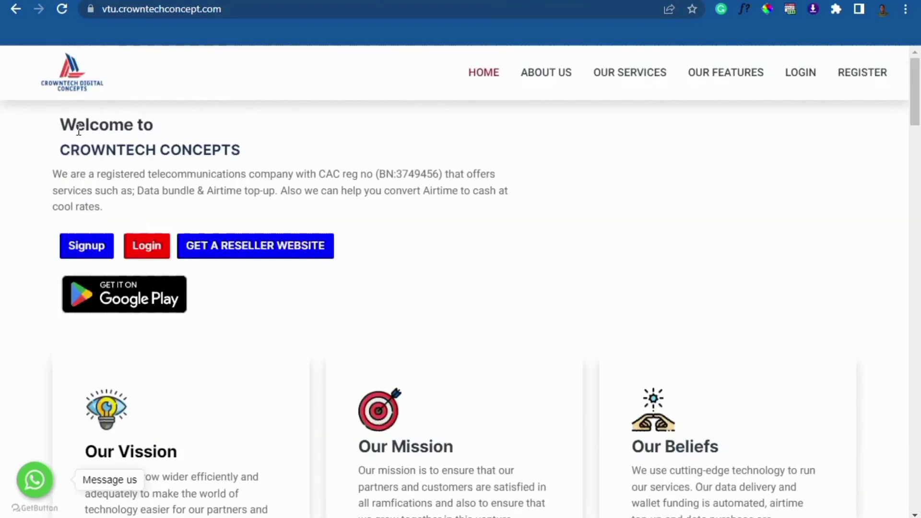
double_click(67, 118)
click(73, 144)
drag(63, 154, 239, 146)
click(232, 181)
drag(401, 173, 422, 211)
click(399, 178)
drag(317, 174, 409, 177)
click(410, 175)
Scroll through the About Us section of vtu.crowntechconcept.com
scroll(414, 204, down, 4)
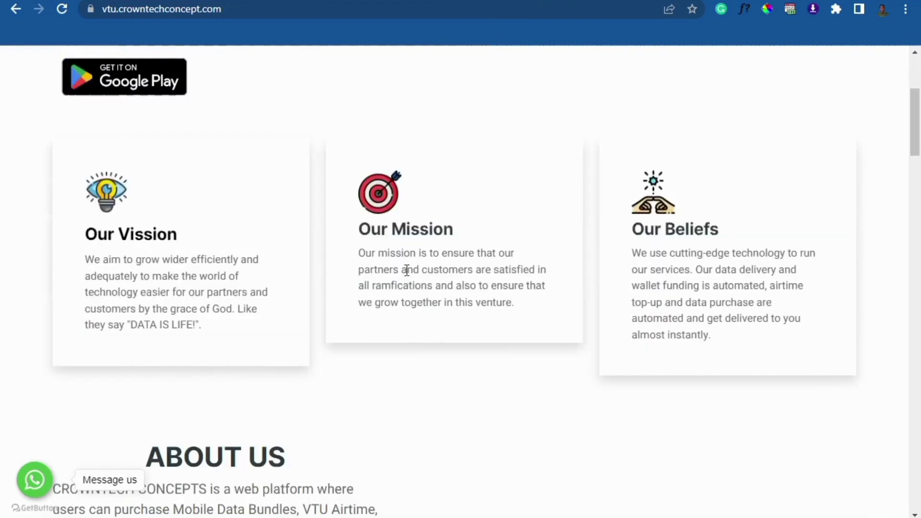
scroll(407, 271, down, 3)
scroll(203, 382, down, 3)
drag(192, 219, 259, 240)
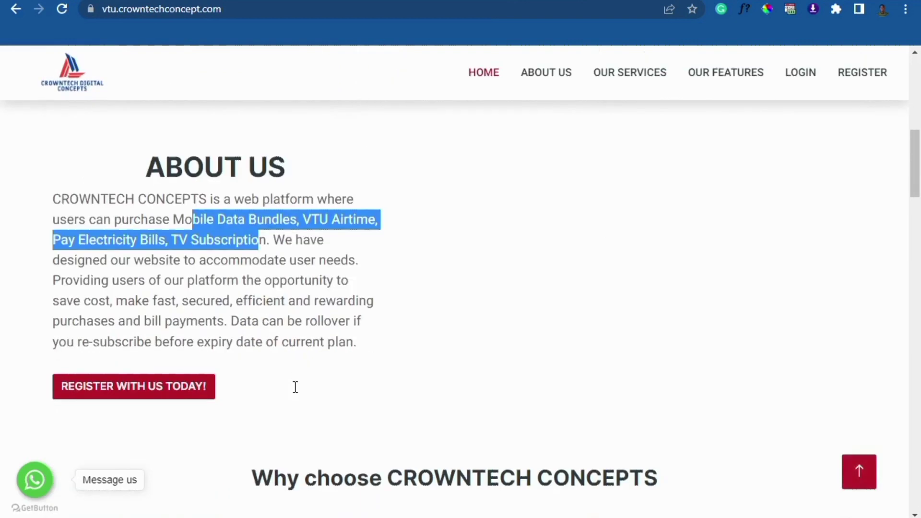
drag(242, 342, 250, 342)
scroll(529, 315, down, 4)
scroll(528, 316, up, 5)
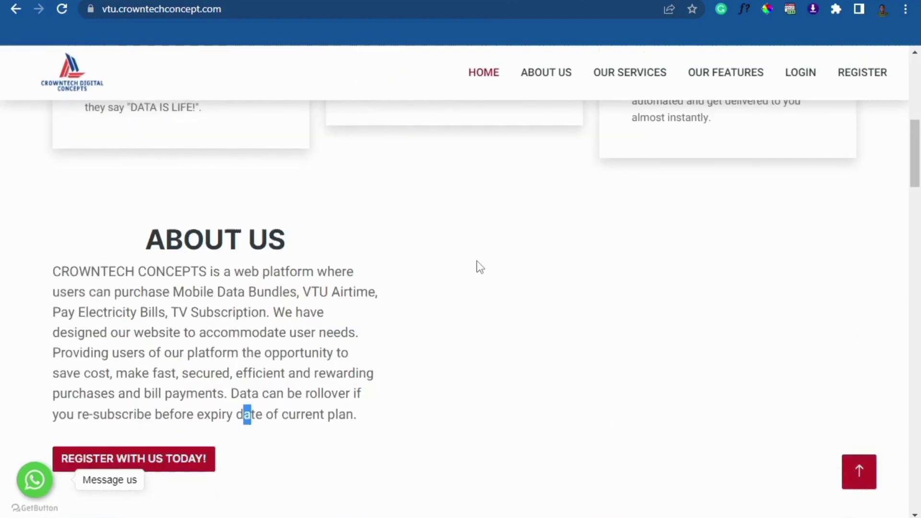
scroll(432, 259, down, 10)
scroll(399, 254, up, 7)
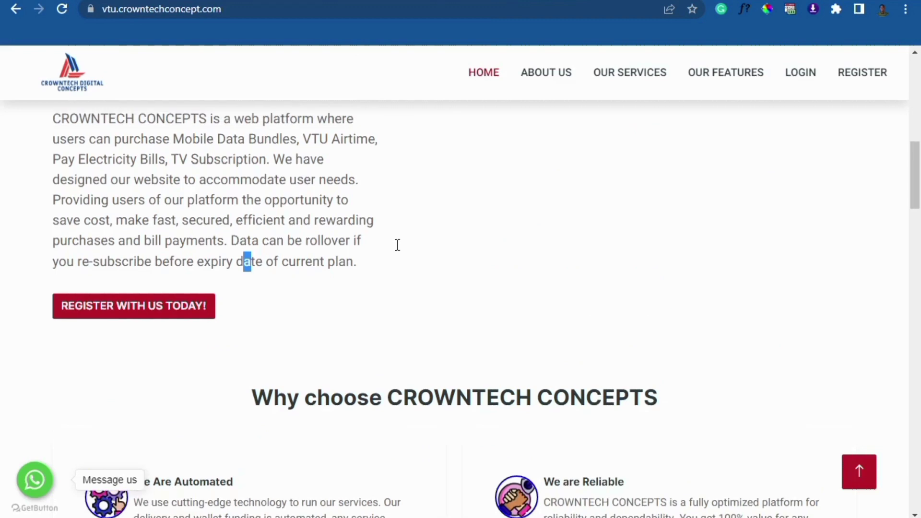
scroll(397, 245, up, 5)
scroll(499, 173, down, 10)
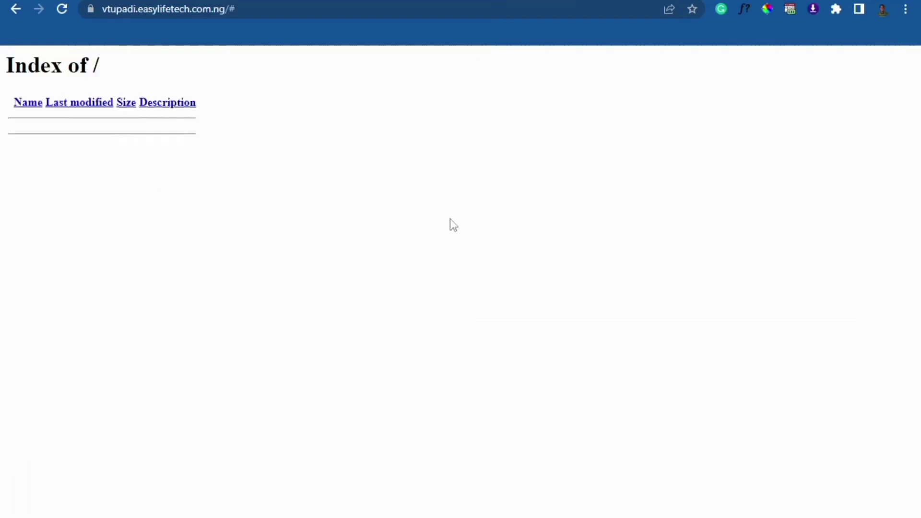
Reload the empty vtupadi page, then scroll the crowntechconcept homepage back to its banner
click(59, 14)
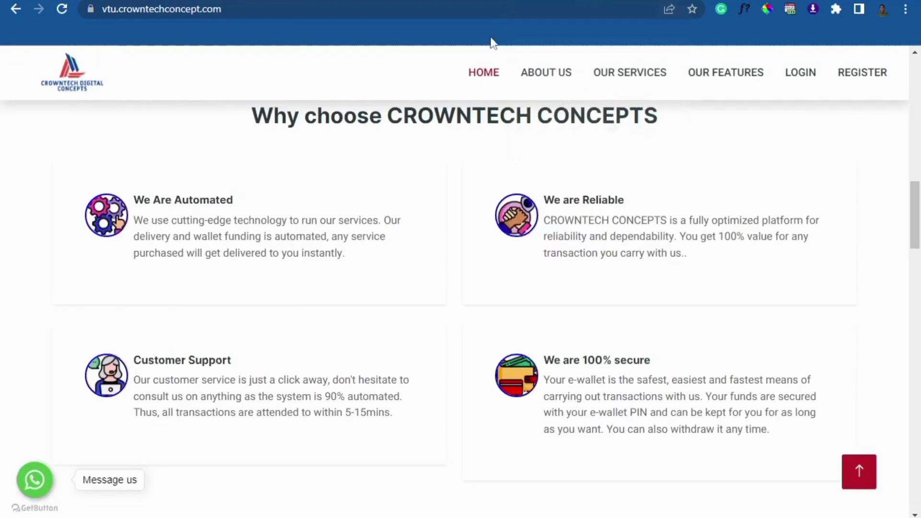
scroll(250, 159, up, 10)
scroll(510, 238, up, 3)
scroll(516, 278, down, 2)
scroll(720, 147, up, 2)
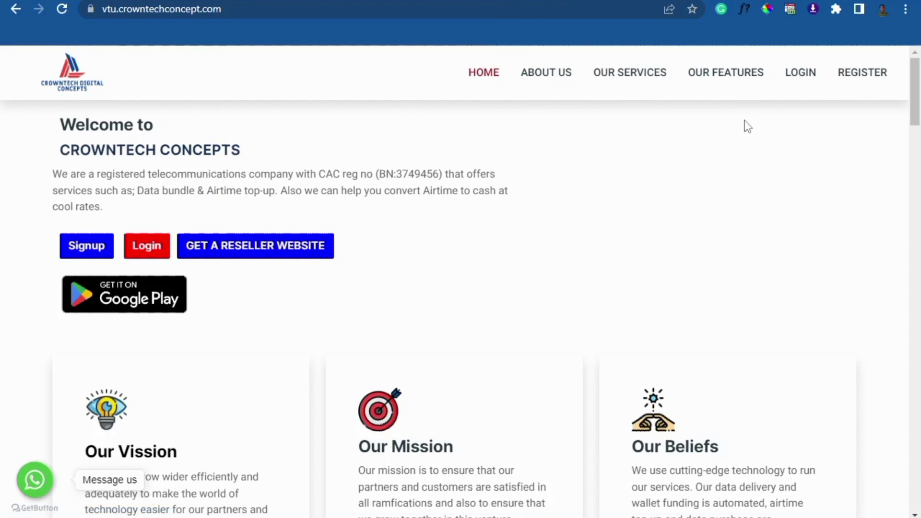
Open the LOGIN page in a new tab, view it, and return to the homepage
right_click(797, 78)
click(793, 82)
click(551, 2)
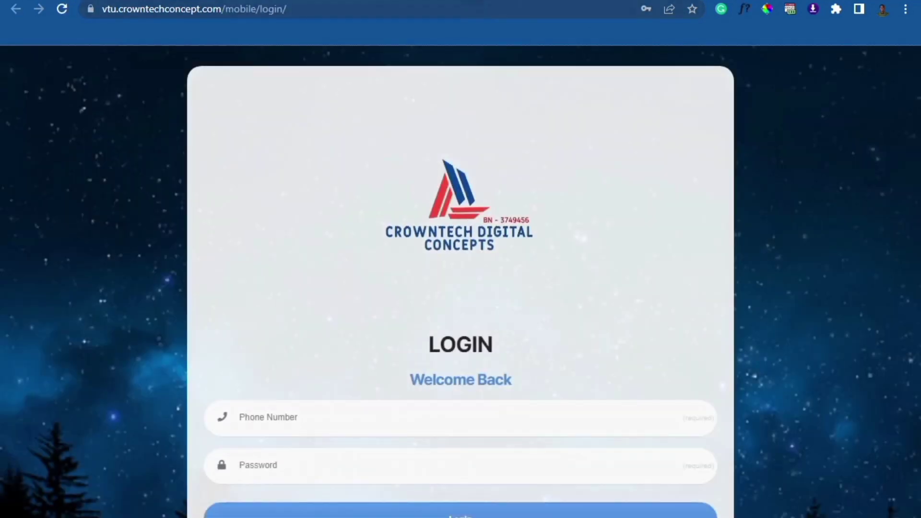
click(478, 1)
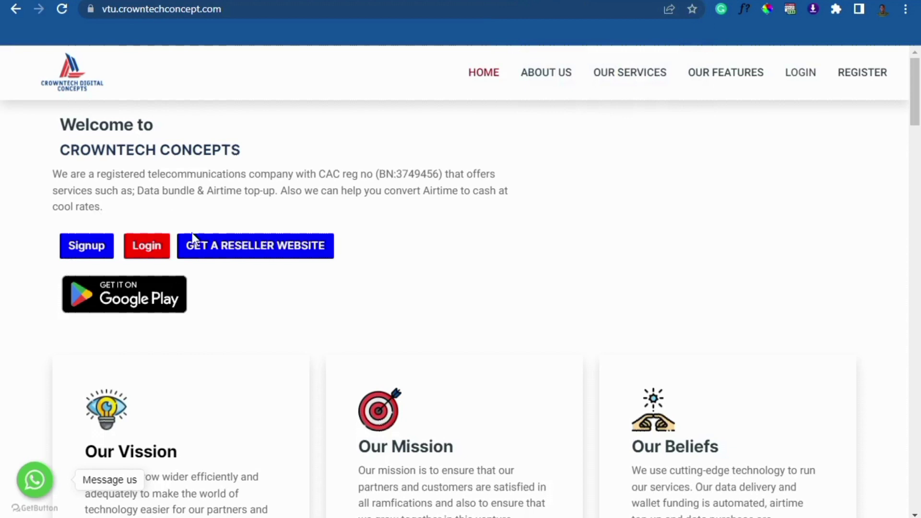
Select the homepage's web address in the address bar, then deselect it
scroll(281, 193, down, 3)
scroll(383, 307, up, 3)
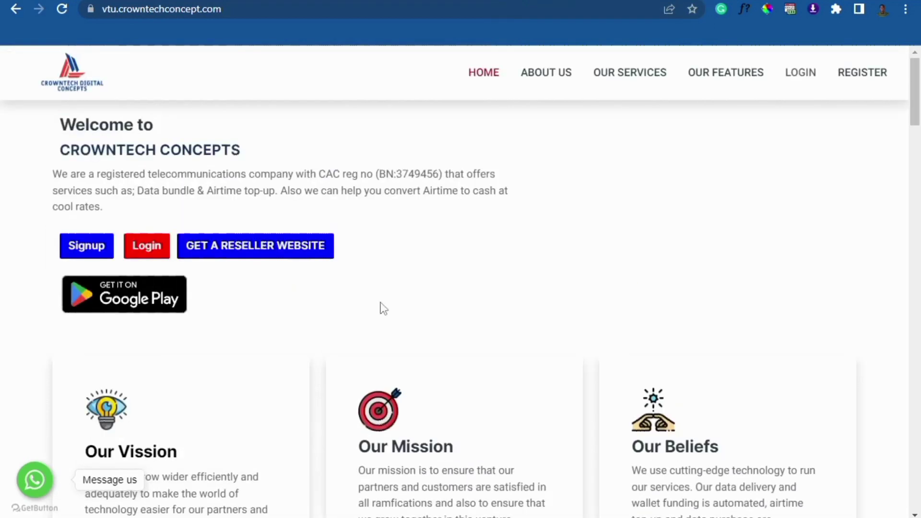
click(130, 9)
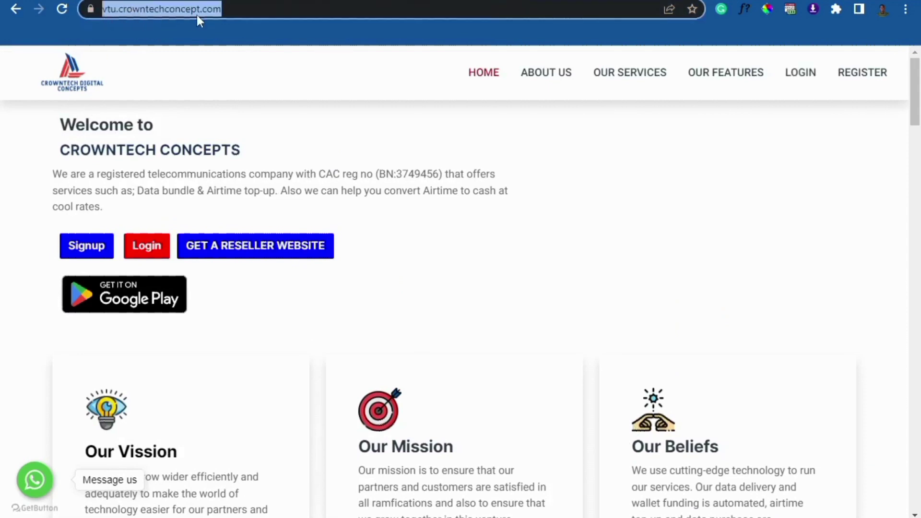
click(310, 88)
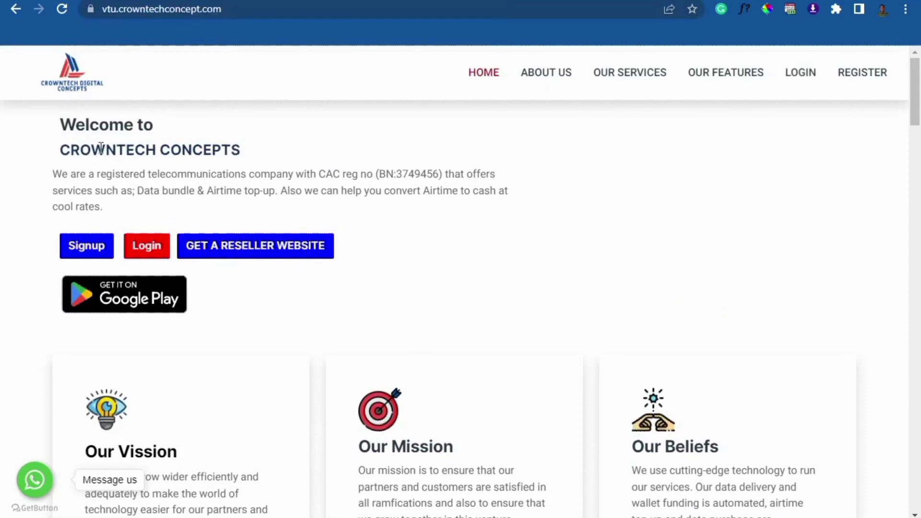
scroll(514, 259, down, 2)
scroll(514, 259, up, 2)
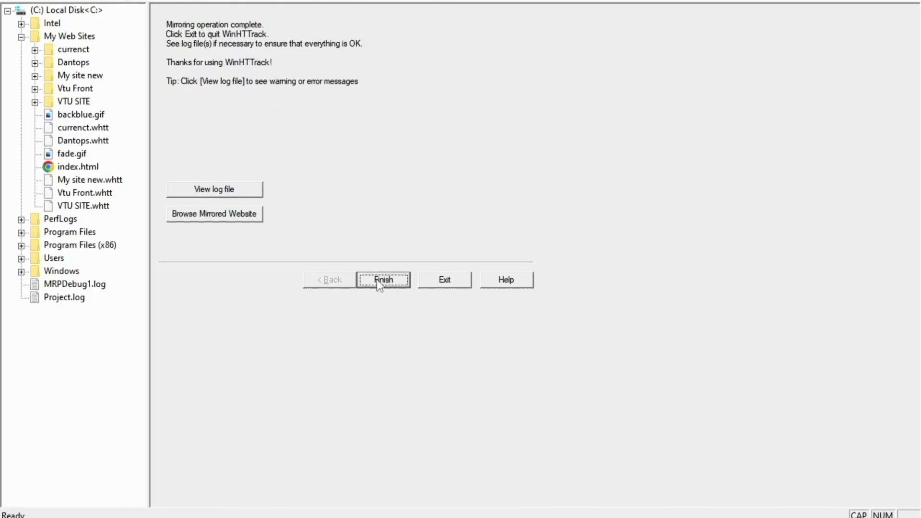
Finish the completed VTU SITE mirroring job in WinHTTrack
click(378, 283)
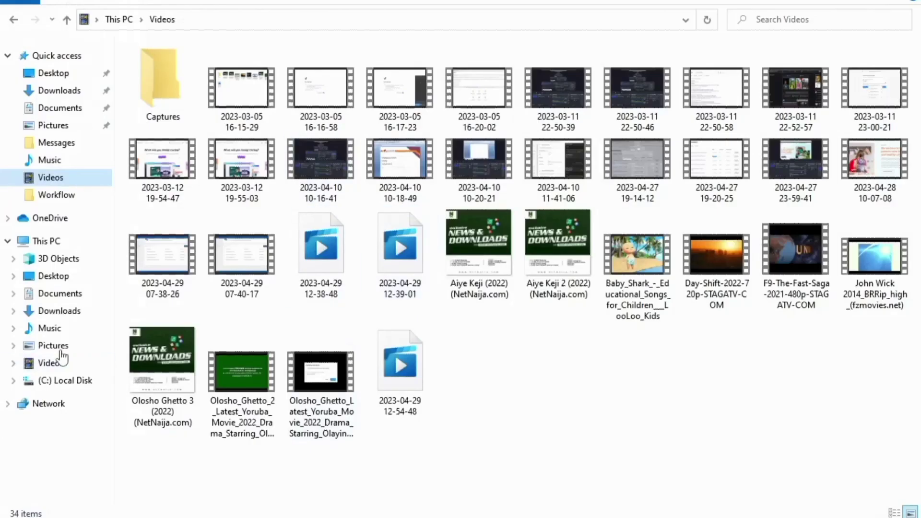
Open C:\My Web Sites, load the subdomain page in Chrome, then return to Explorer
click(62, 384)
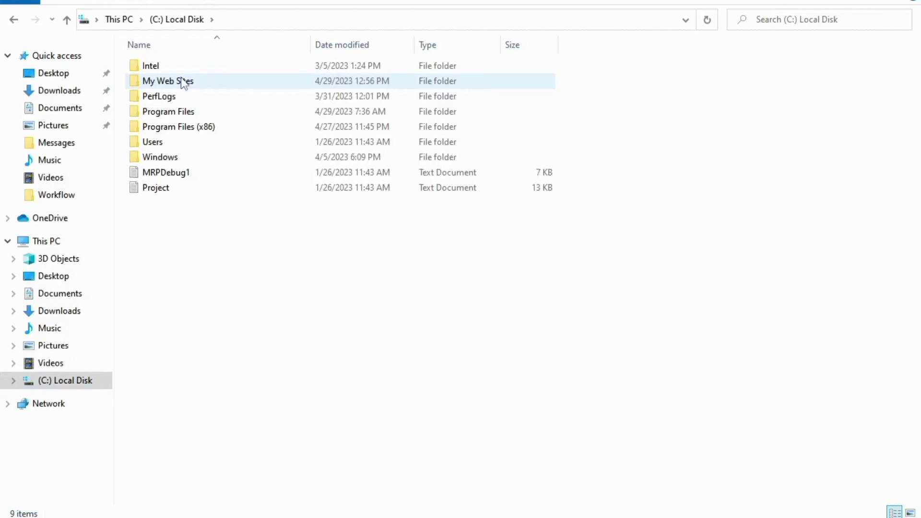
double_click(183, 82)
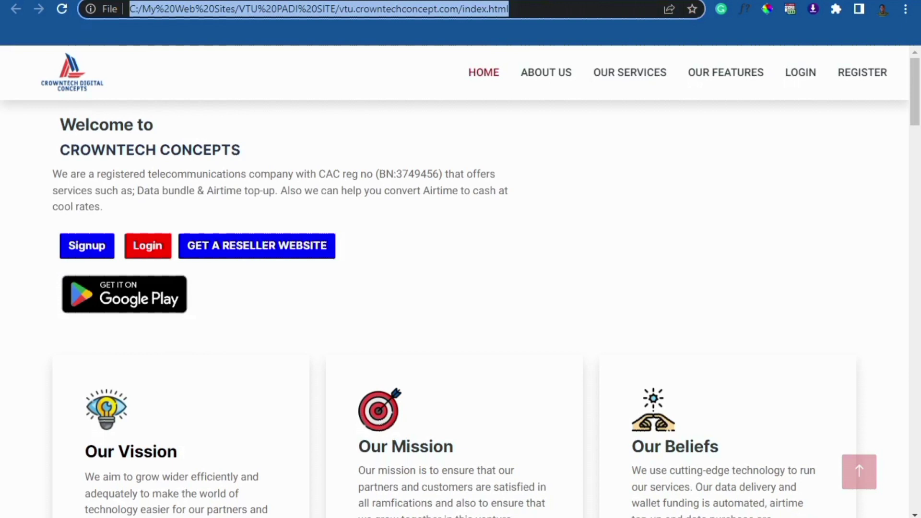
text(vtupadi.easylifetech.com.ng/#)
key(Return)
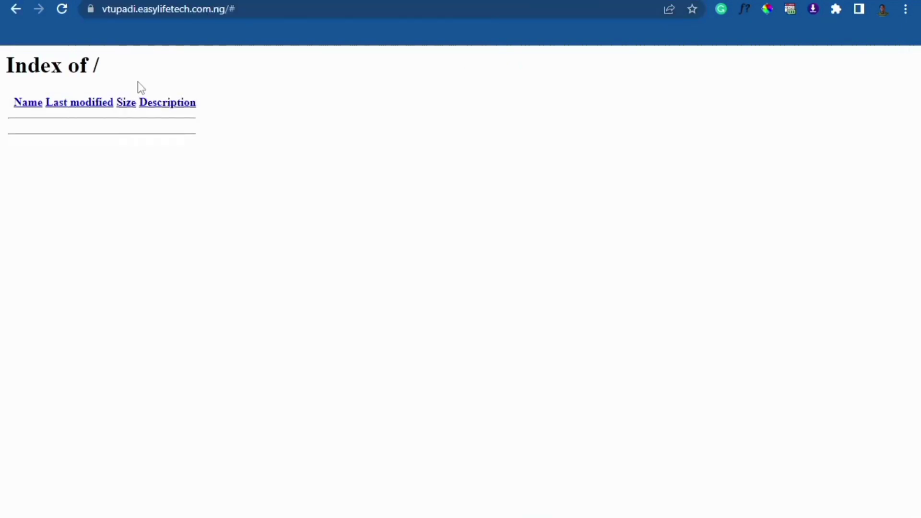
key(alt+Tab)
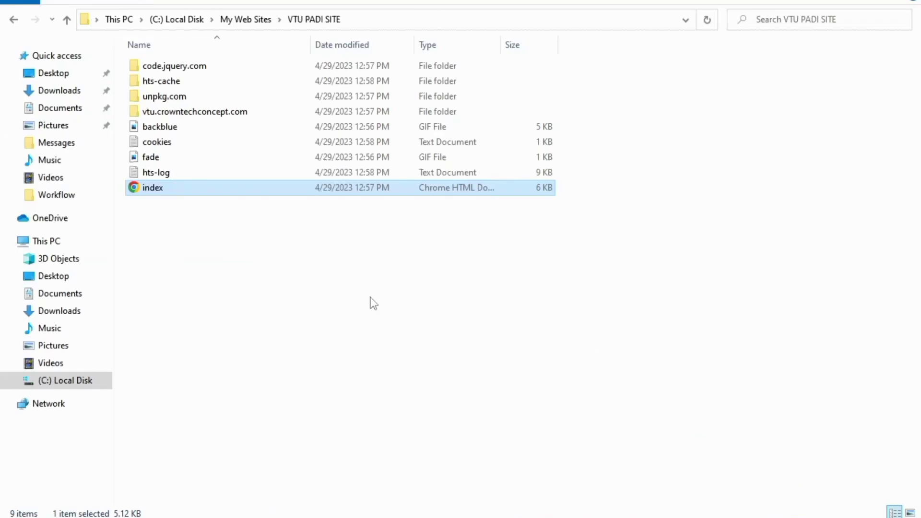
Enter the vtu.crowntechconcept.com subfolder and box-select all 12 of its items
drag(643, 66, 410, 261)
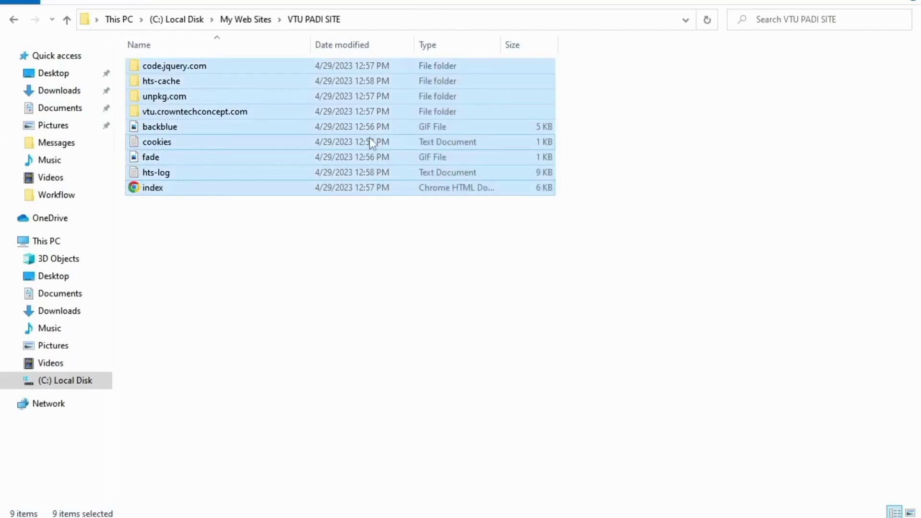
click(327, 304)
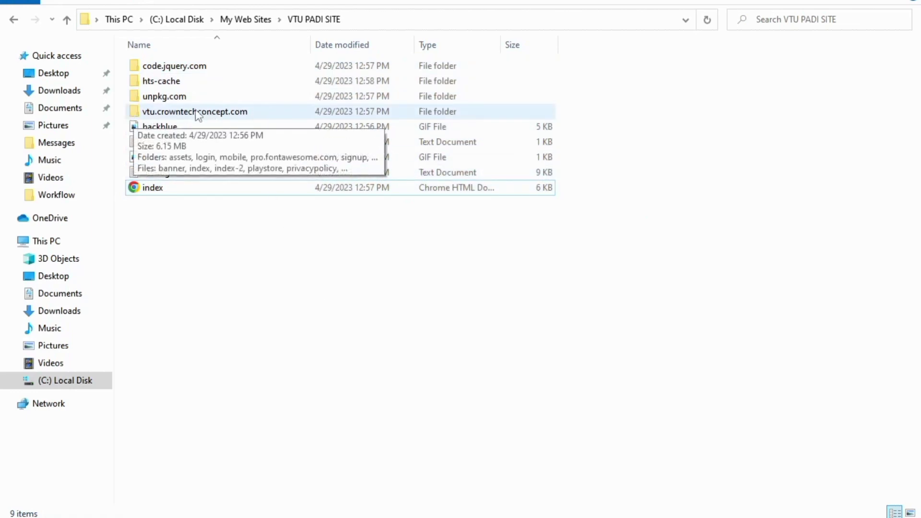
double_click(237, 115)
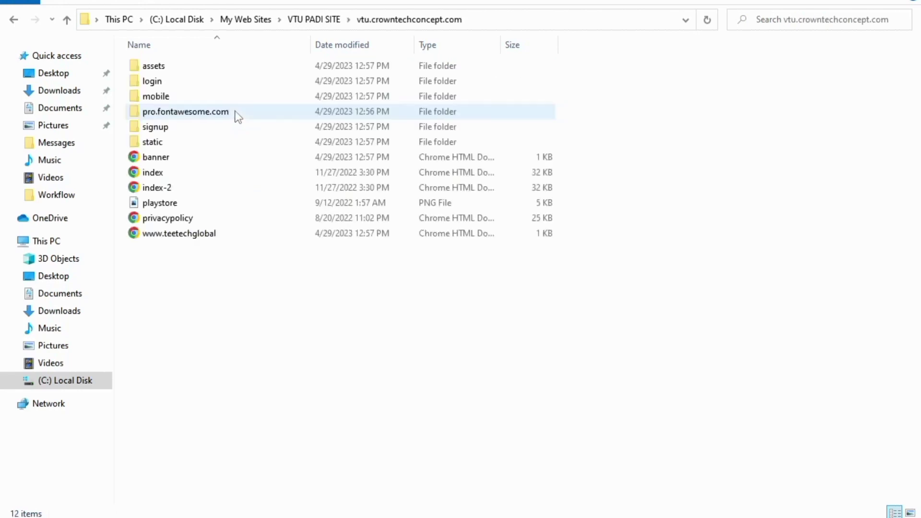
drag(604, 315, 297, 54)
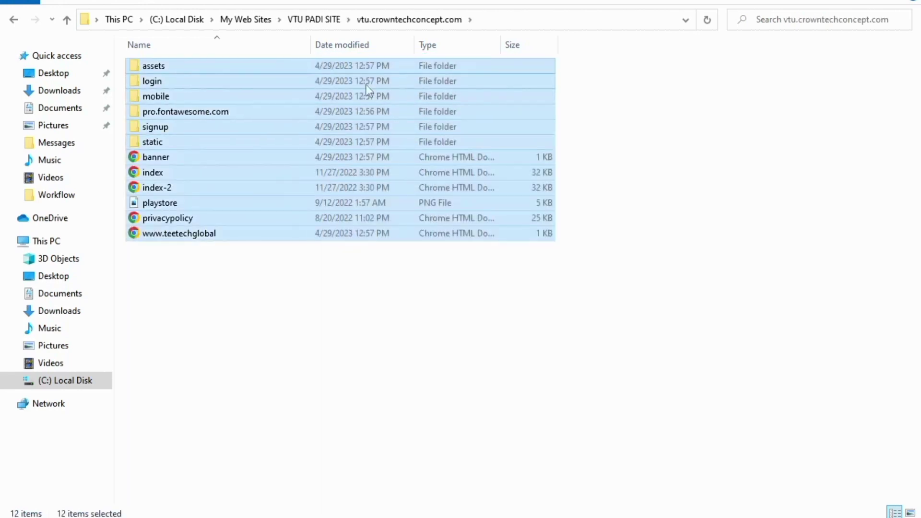
Archive the 12 selected items with WinRAR as a ZIP named VTUPADI.zip
right_click(438, 106)
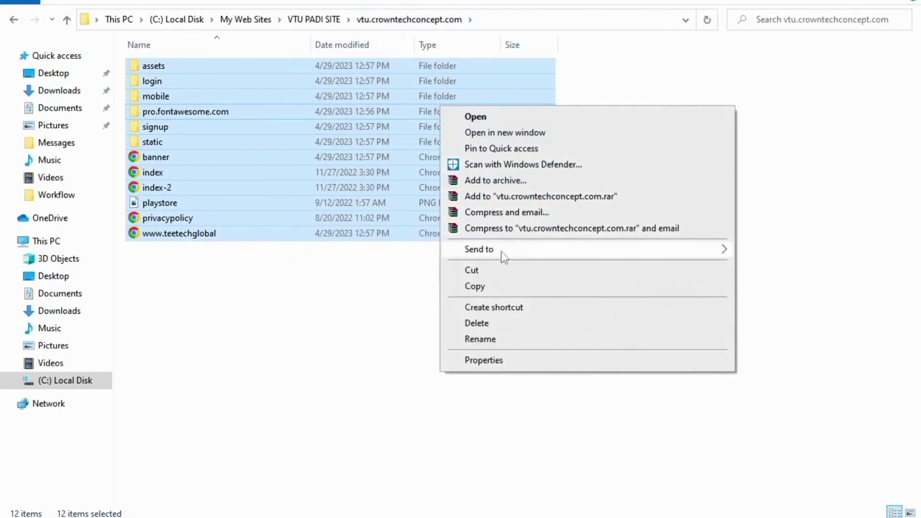
click(473, 181)
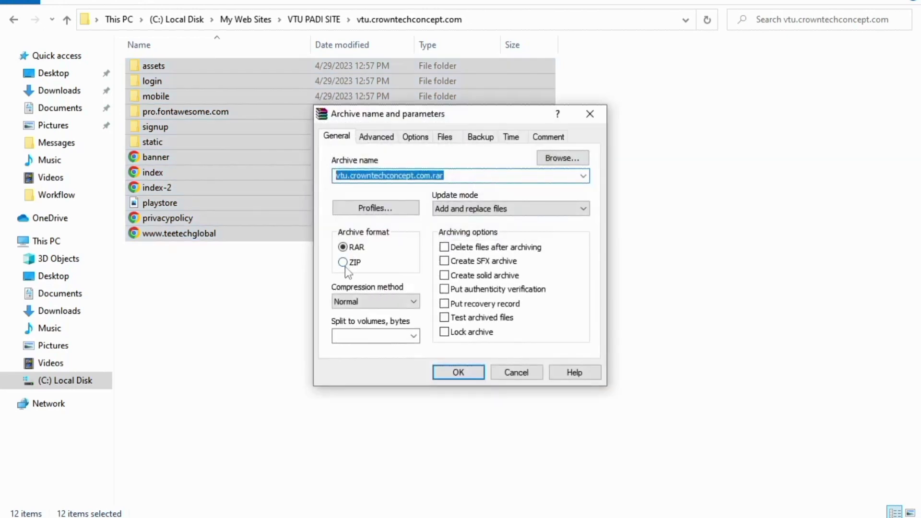
click(344, 262)
click(431, 176)
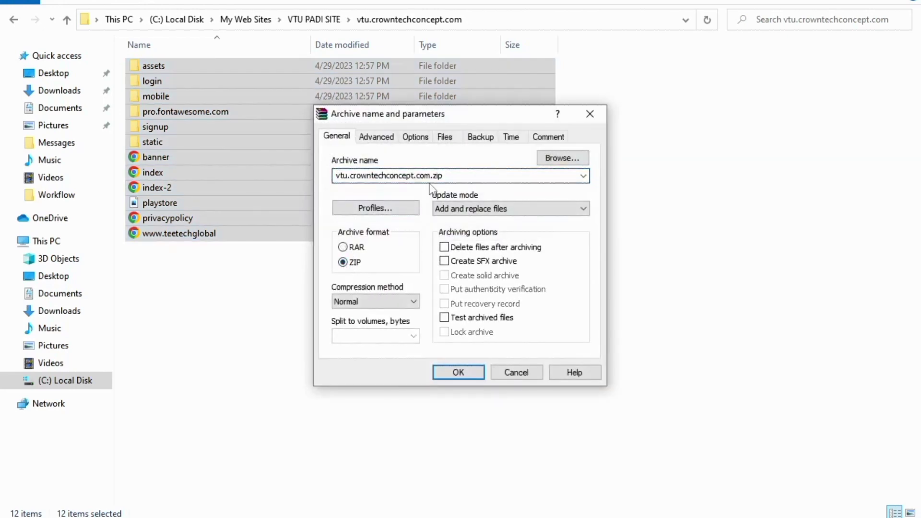
double_click(431, 176)
click(360, 176)
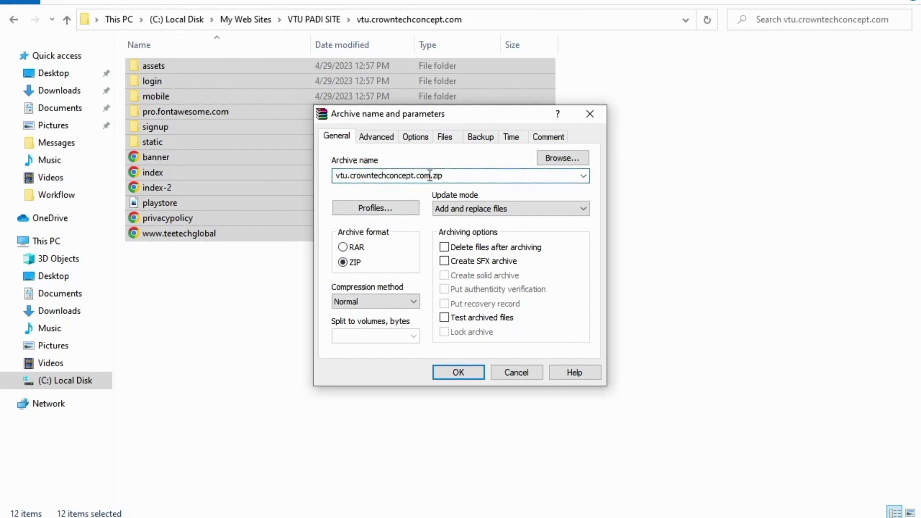
drag(431, 175, 337, 176)
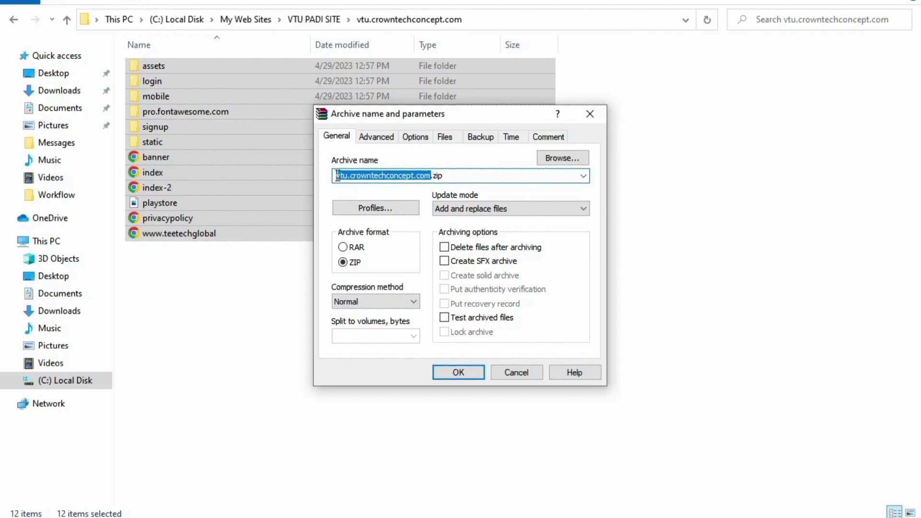
text(VTUPA)
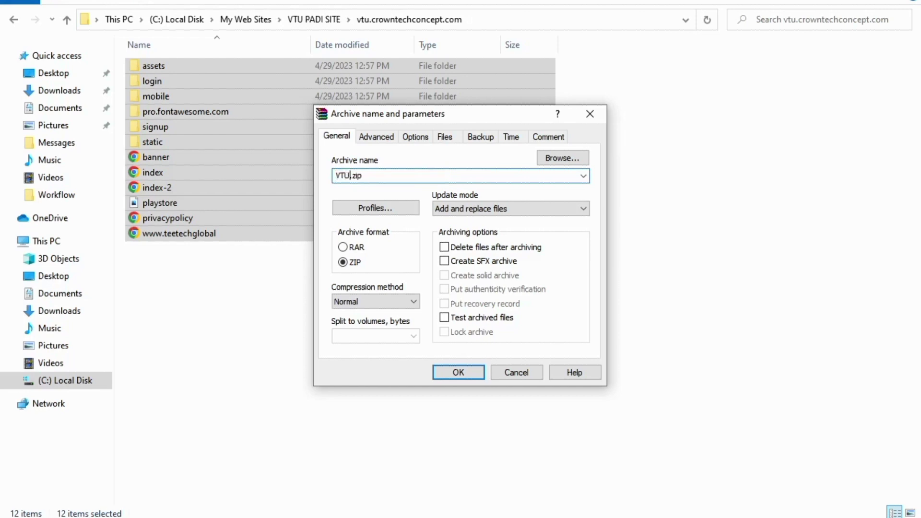
text(DI)
click(456, 373)
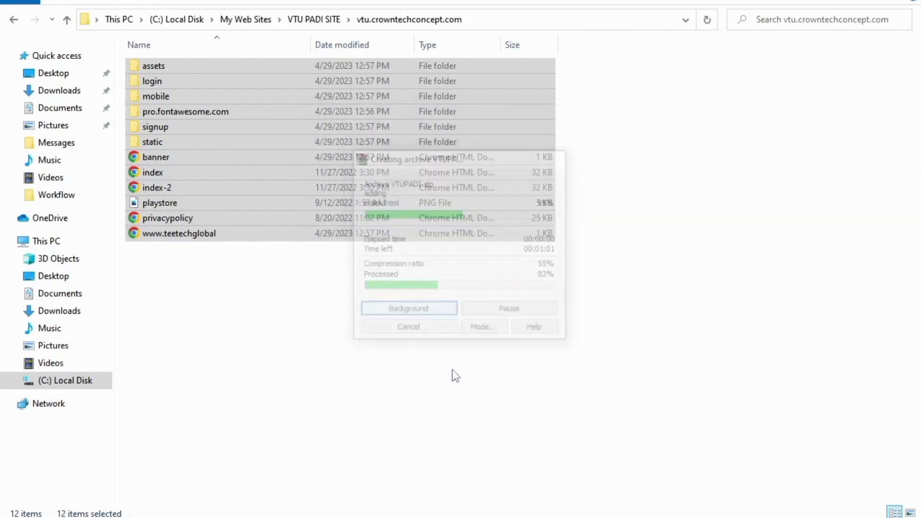
click(456, 375)
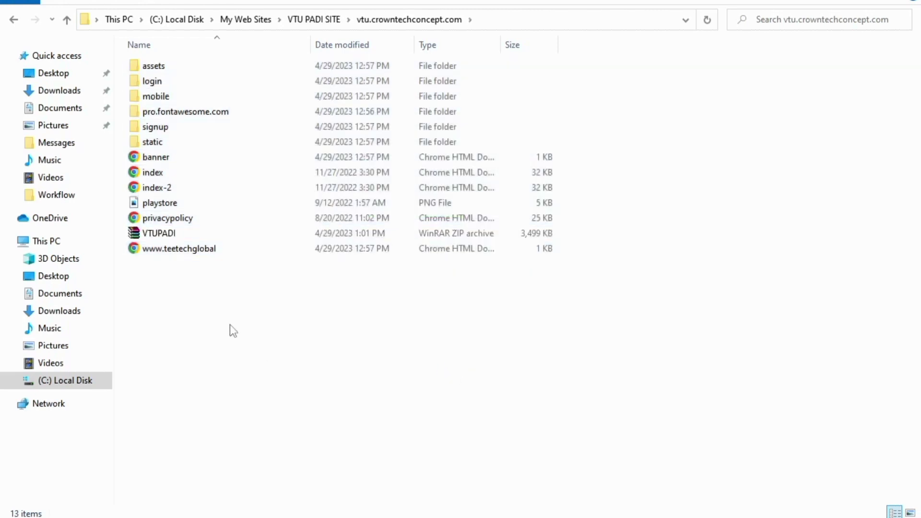
Select the new VTUPADI archive and scroll down the listing
click(183, 233)
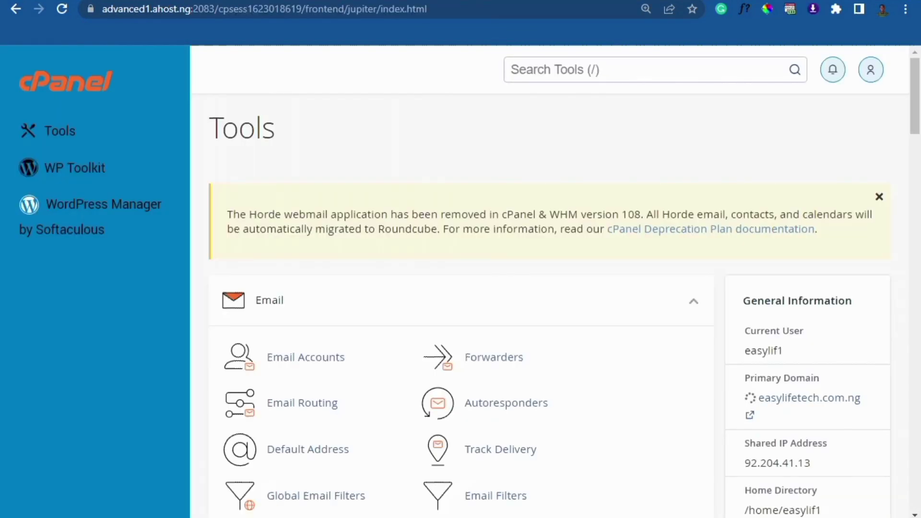
scroll(375, 307, down, 2)
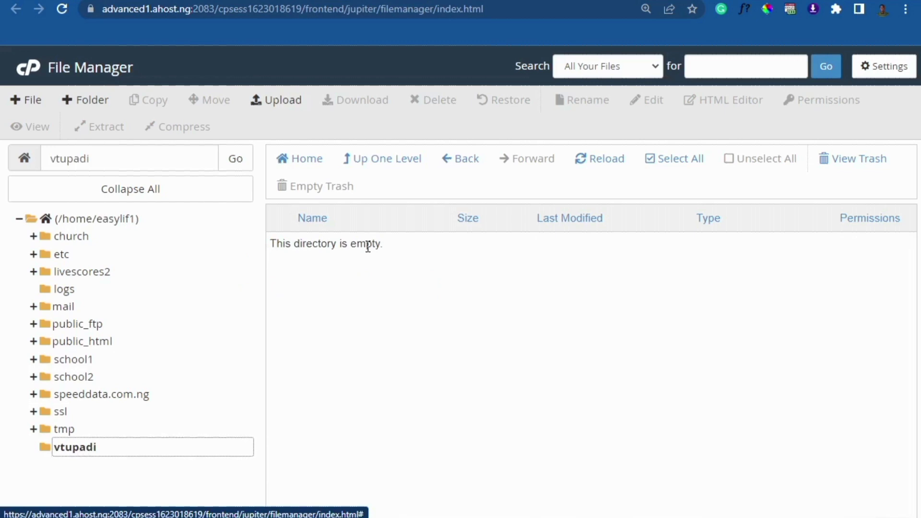
Upload VTUPADI.zip (3.42 MB) into the vtupadi folder and return to its listing
click(288, 106)
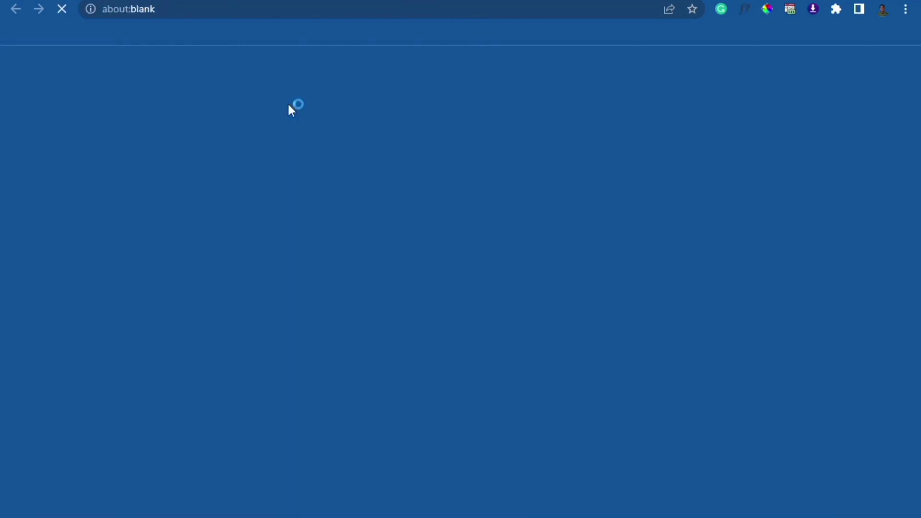
key(alt+Tab)
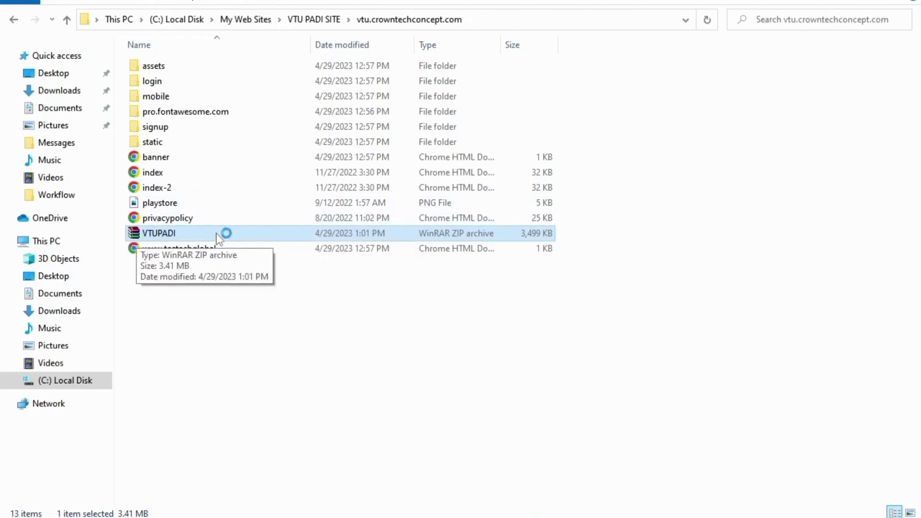
drag(240, 235, 464, 332)
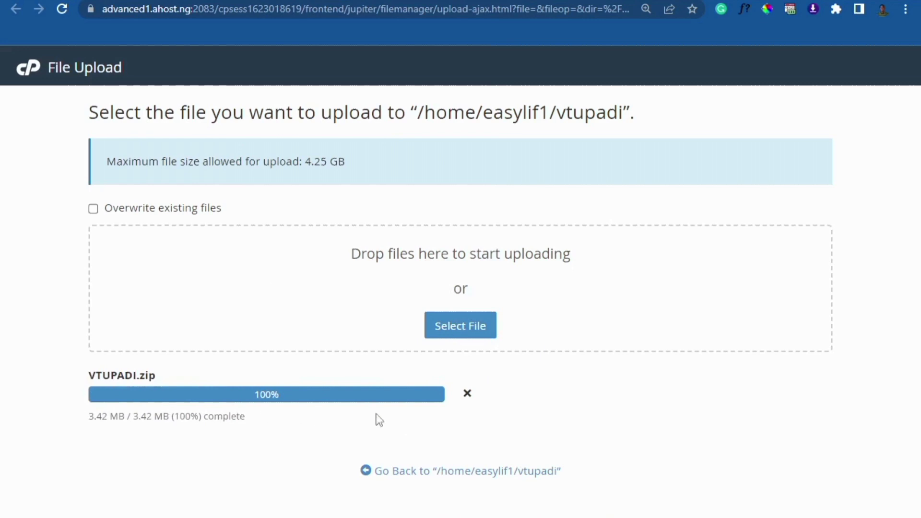
click(443, 471)
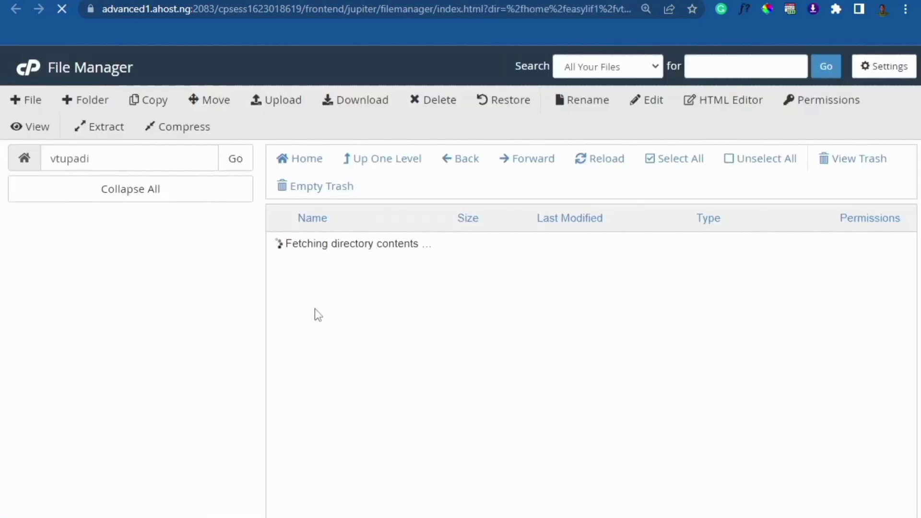
Extract VTUPADI.zip into /vtupadi
click(362, 250)
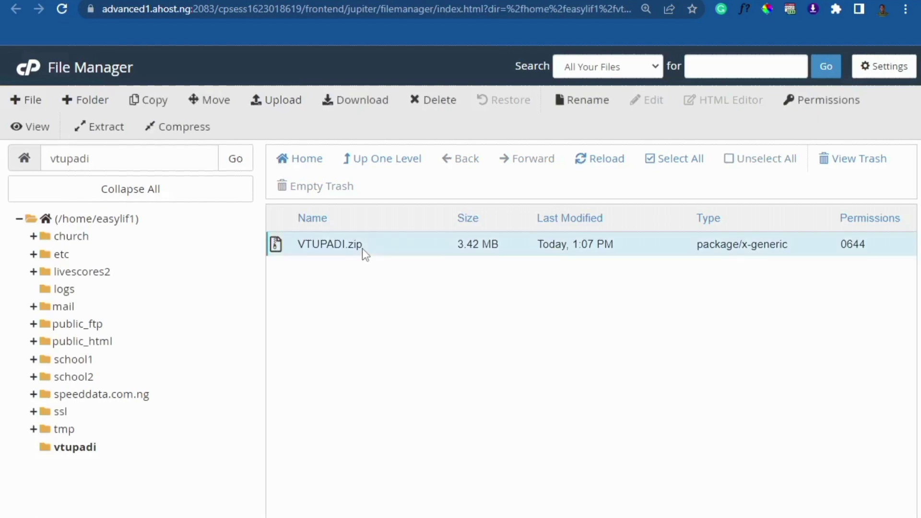
right_click(330, 252)
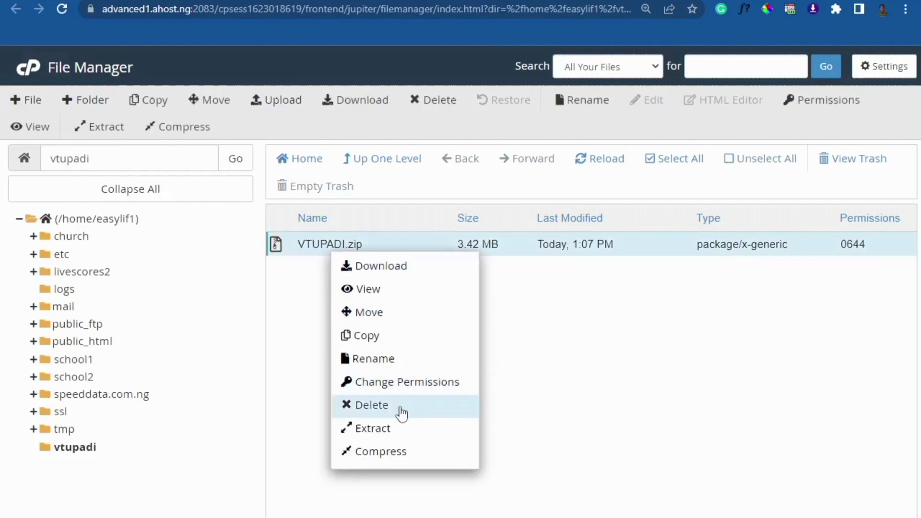
click(387, 440)
click(576, 362)
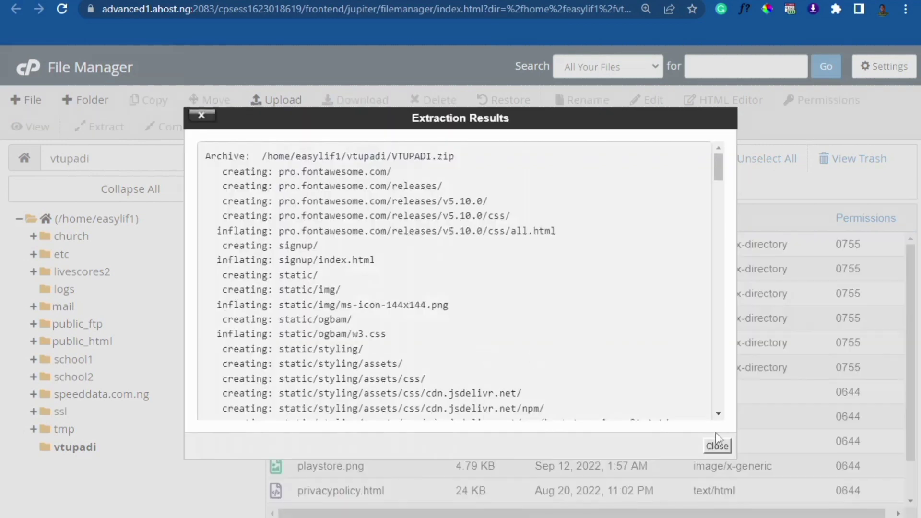
Review the Extraction Results log of the site files, including bg.html, then close it
scroll(523, 279, down, 15)
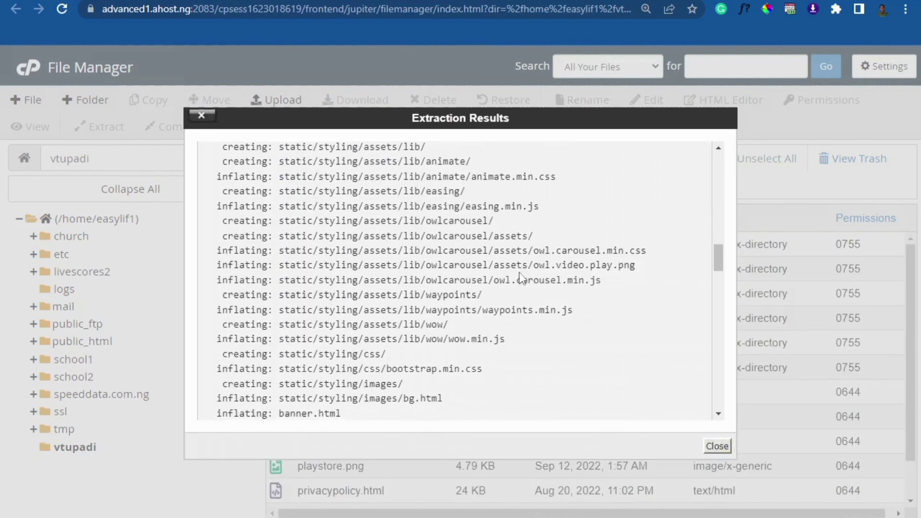
scroll(525, 262, down, 4)
scroll(438, 298, up, 2)
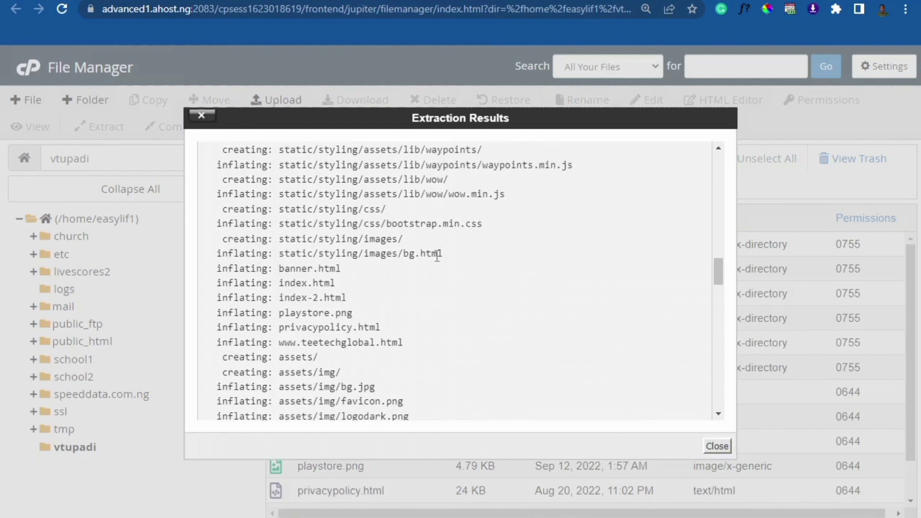
drag(416, 255, 454, 254)
scroll(396, 371, down, 3)
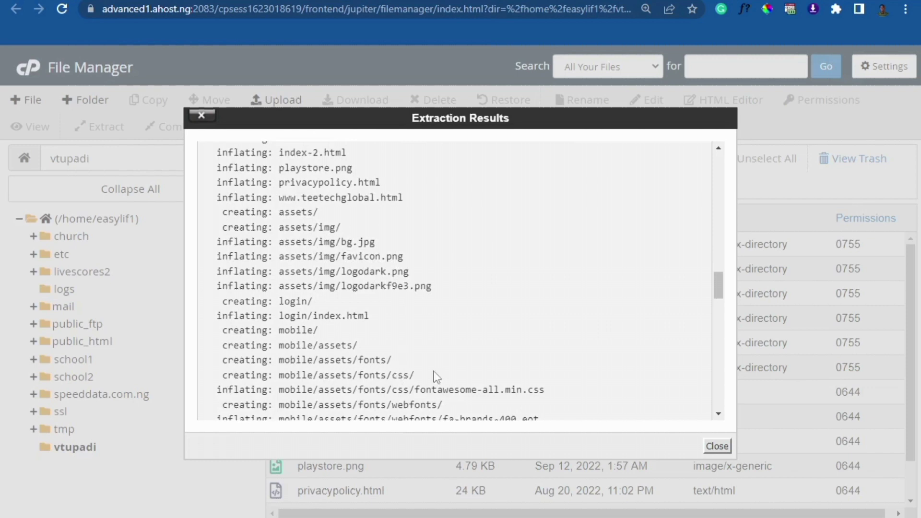
scroll(622, 324, up, 1)
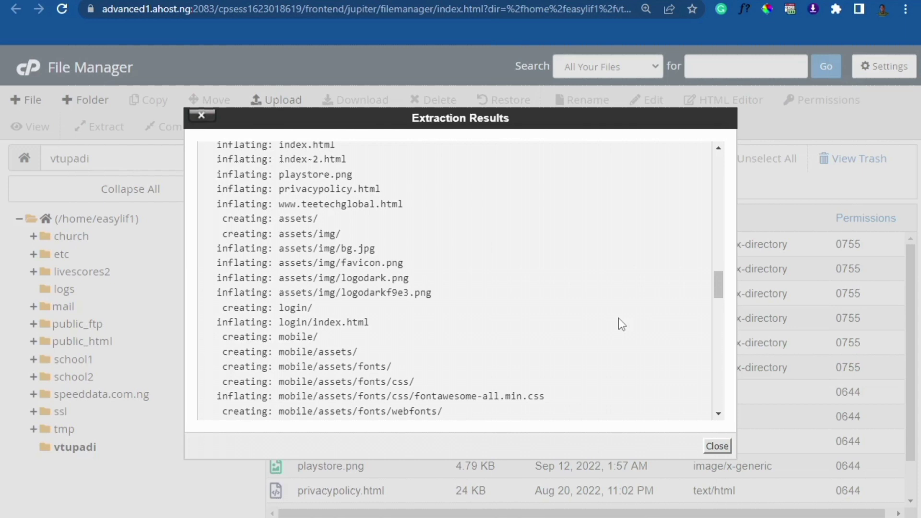
key(F5)
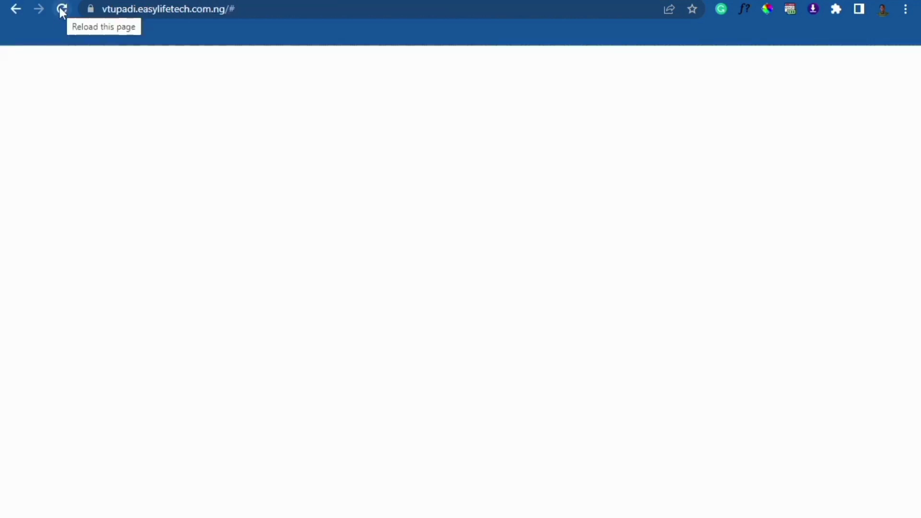
Reload vtupadi.easylifetech.com.ng to view the mirrored CROWNTECH CONCEPTS homepage
click(61, 10)
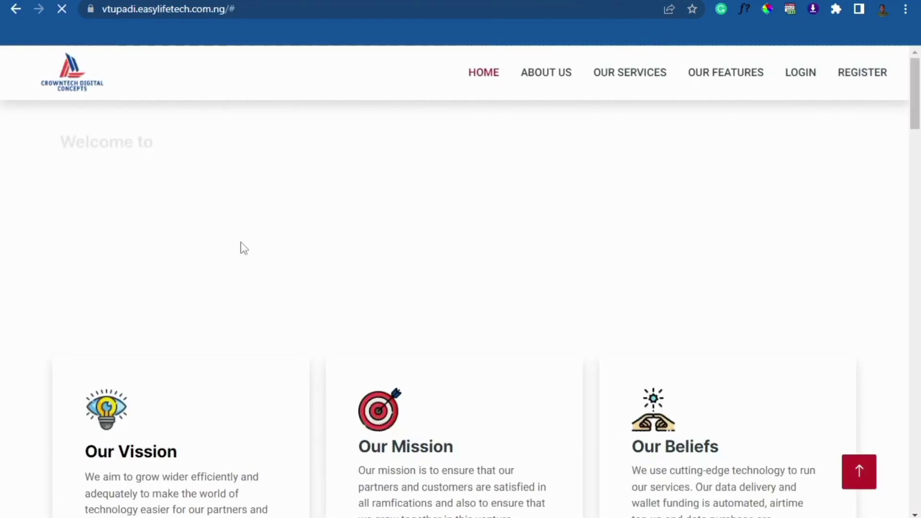
scroll(368, 283, down, 7)
scroll(366, 288, up, 8)
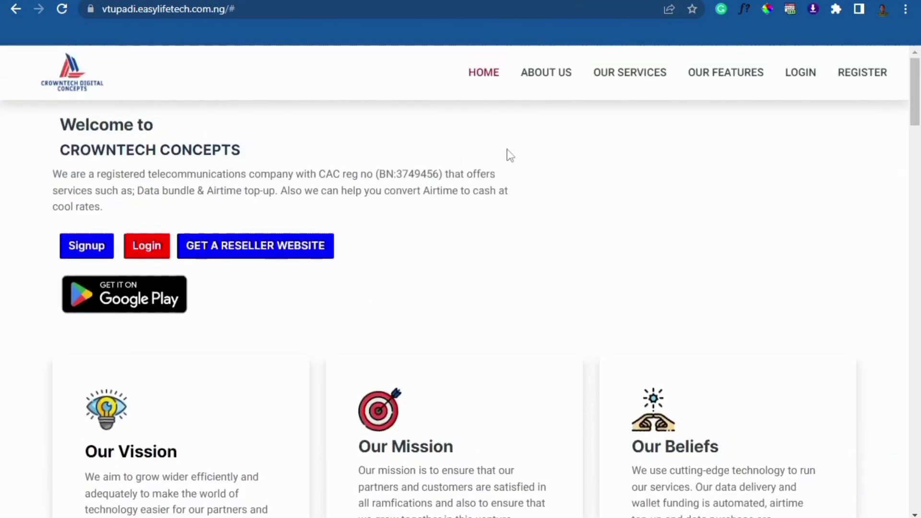
drag(62, 150, 175, 167)
click(174, 166)
drag(113, 174, 232, 173)
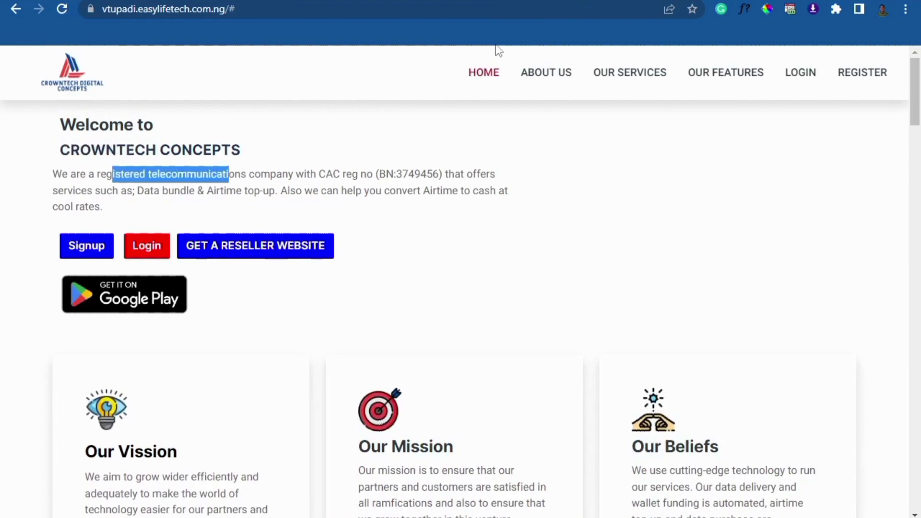
Back in File Manager, select index.html and bring up its actions menu
click(447, 31)
scroll(350, 403, down, 1)
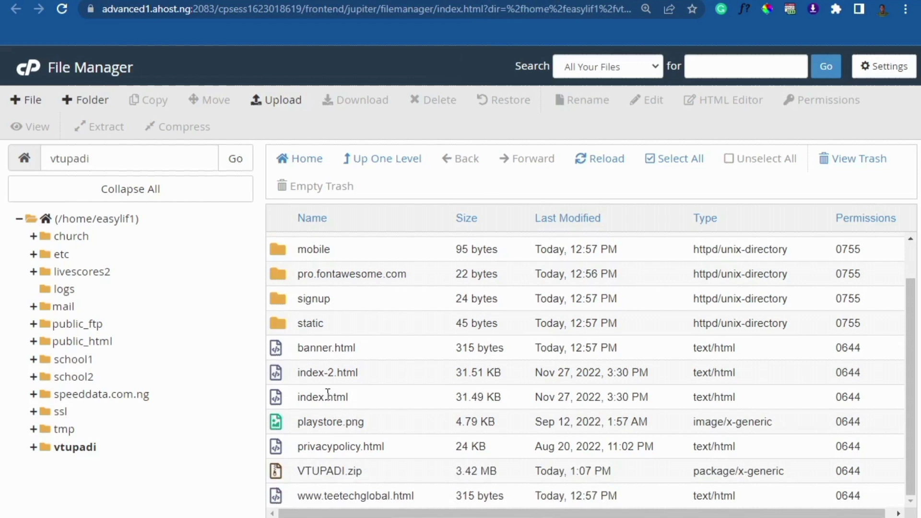
click(350, 399)
right_click(351, 403)
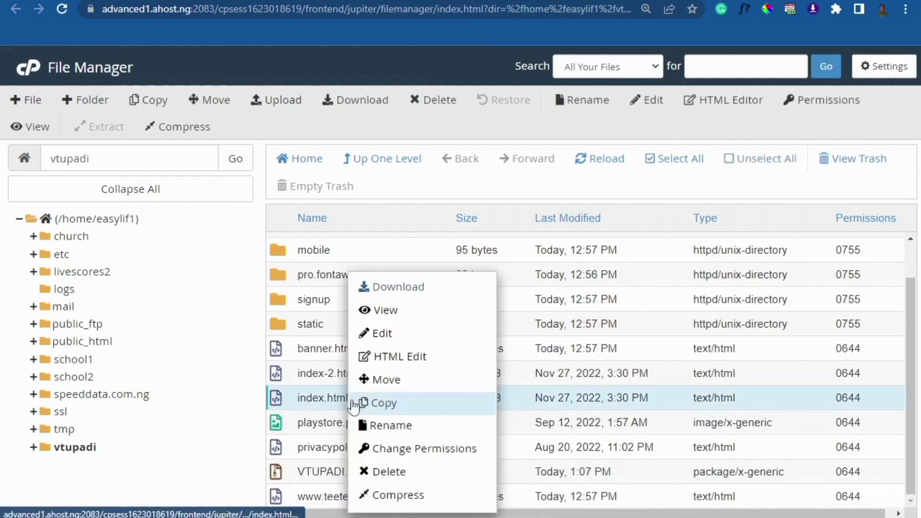
Open vtupadi's index.html in the cPanel code editor to show its HTML source
click(401, 339)
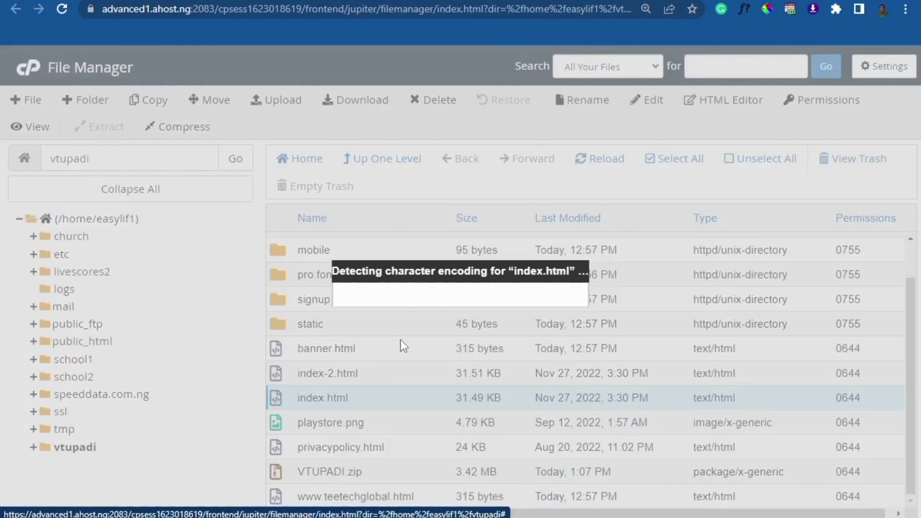
click(602, 407)
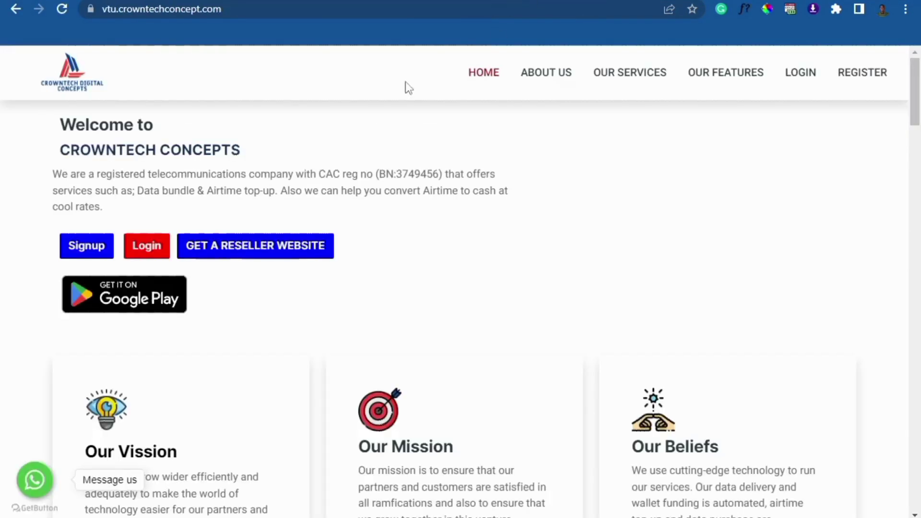
drag(81, 151, 181, 151)
click(246, 165)
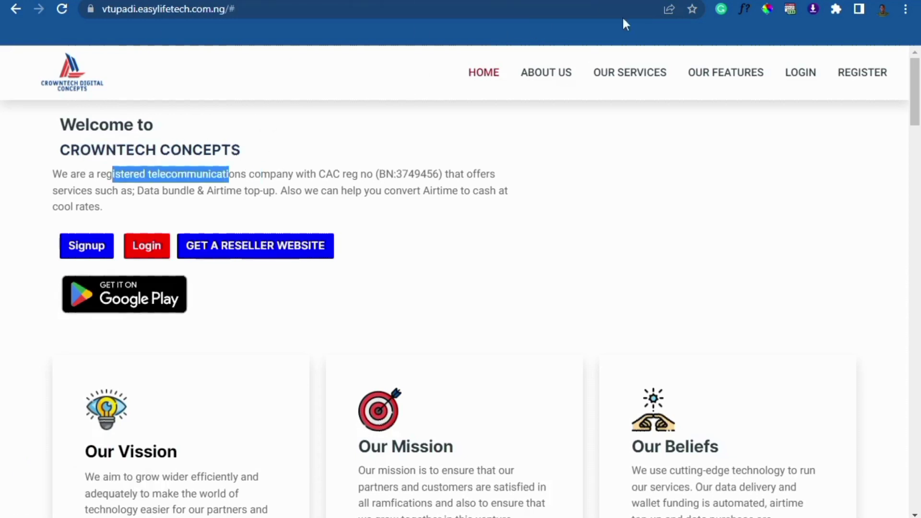
click(107, 214)
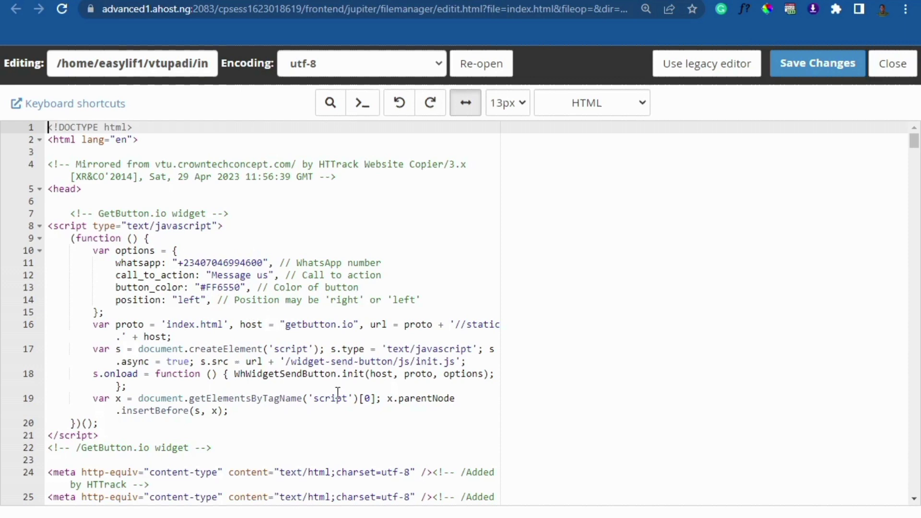
Scroll through the index.html source to find the line 56 page title
scroll(207, 380, down, 5)
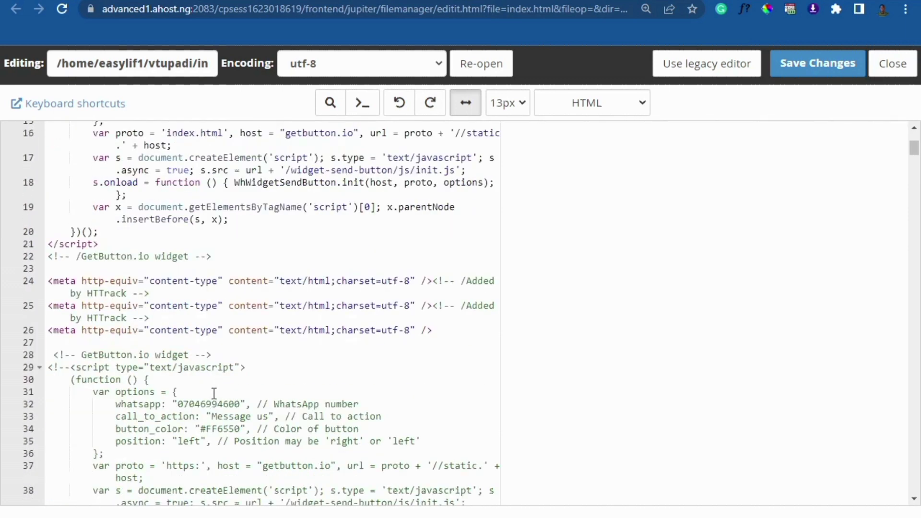
drag(177, 405, 206, 405)
click(207, 405)
scroll(208, 407, down, 3)
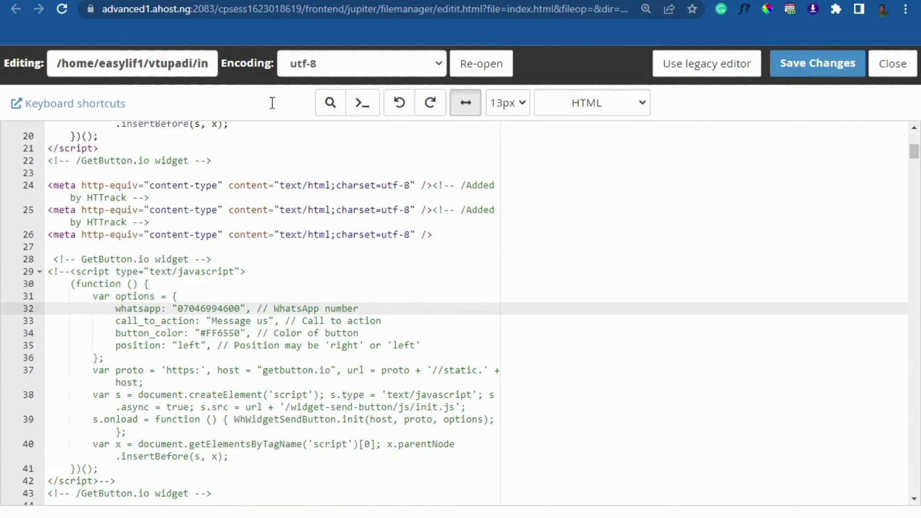
scroll(395, 291, up, 1)
scroll(395, 300, down, 3)
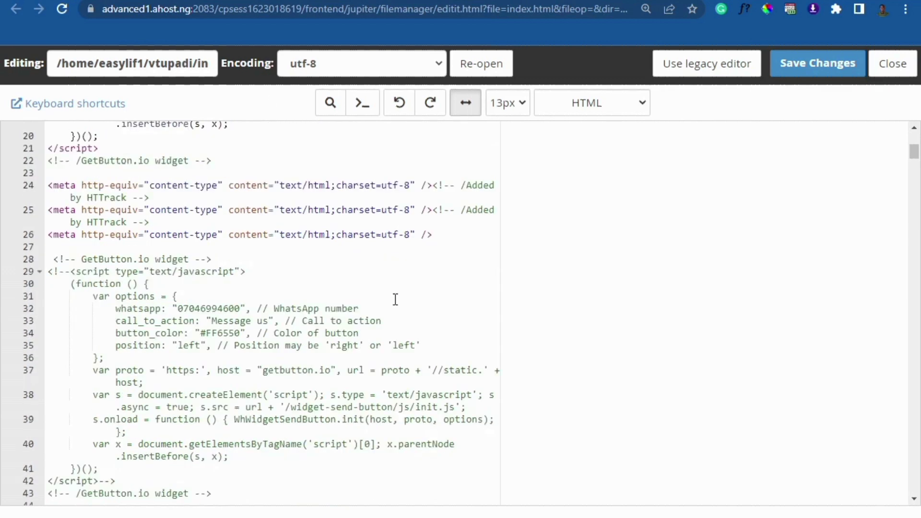
scroll(296, 329, down, 5)
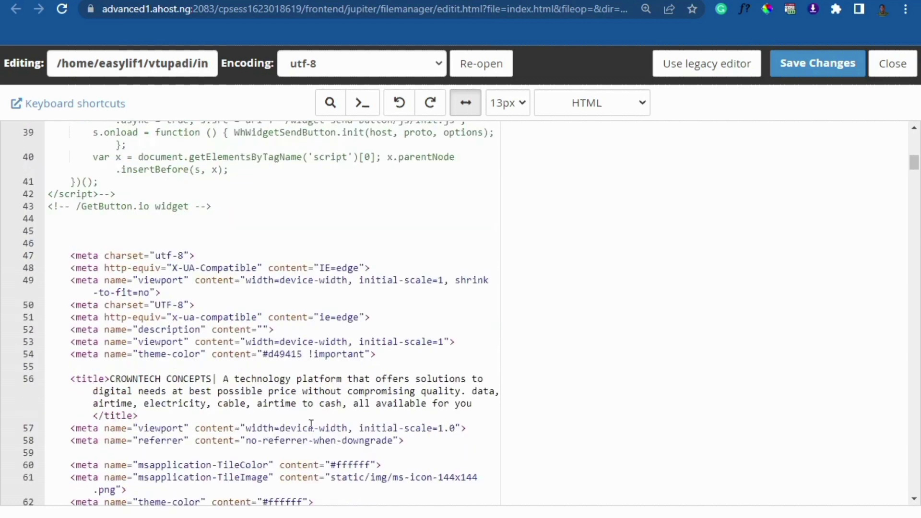
Replace CROWNTECH CONCEPTS in the line 56 title with VTU PADI
double_click(210, 379)
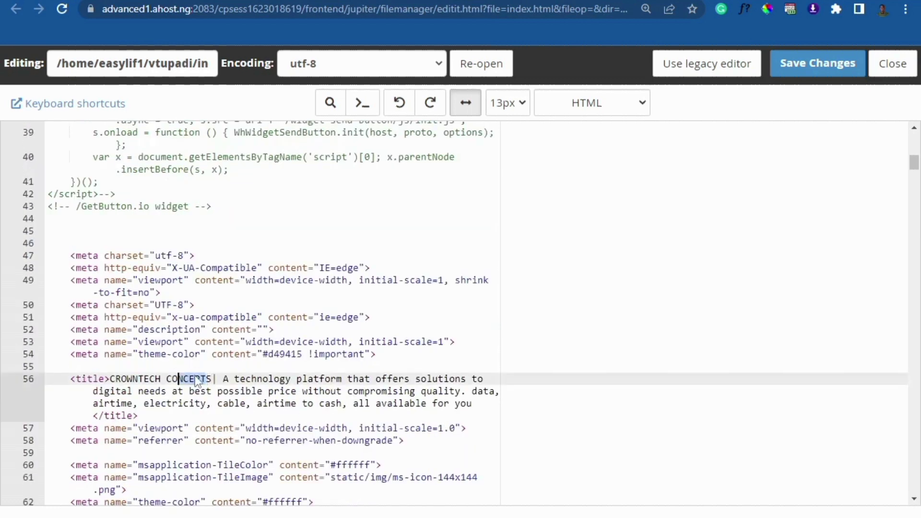
click(207, 379)
drag(112, 379, 213, 376)
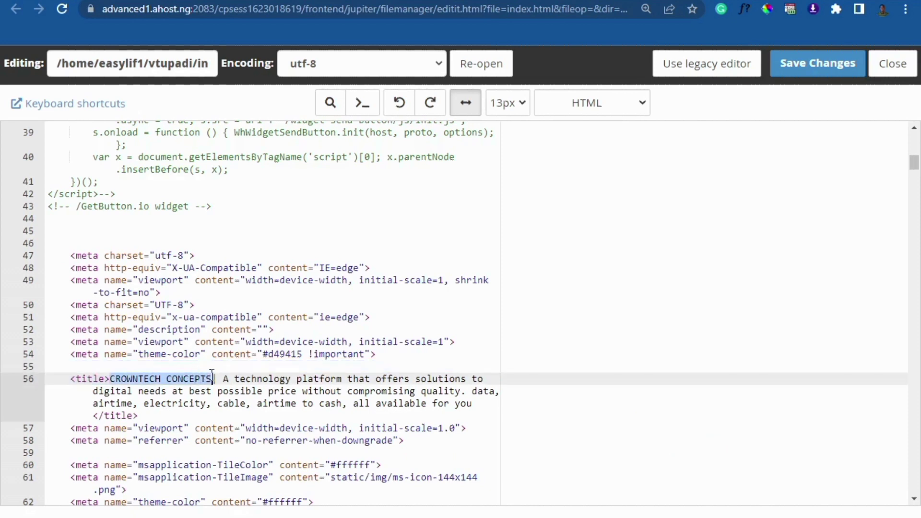
text(VTU P)
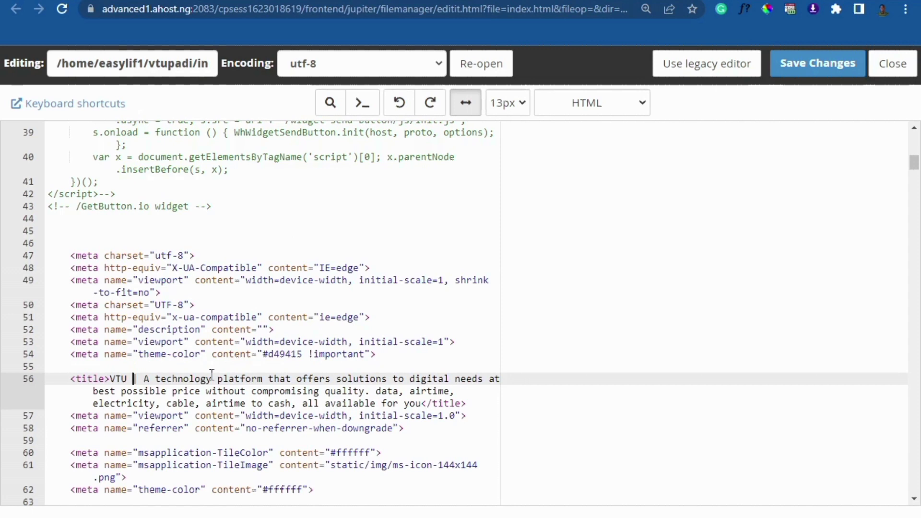
text(ADI)
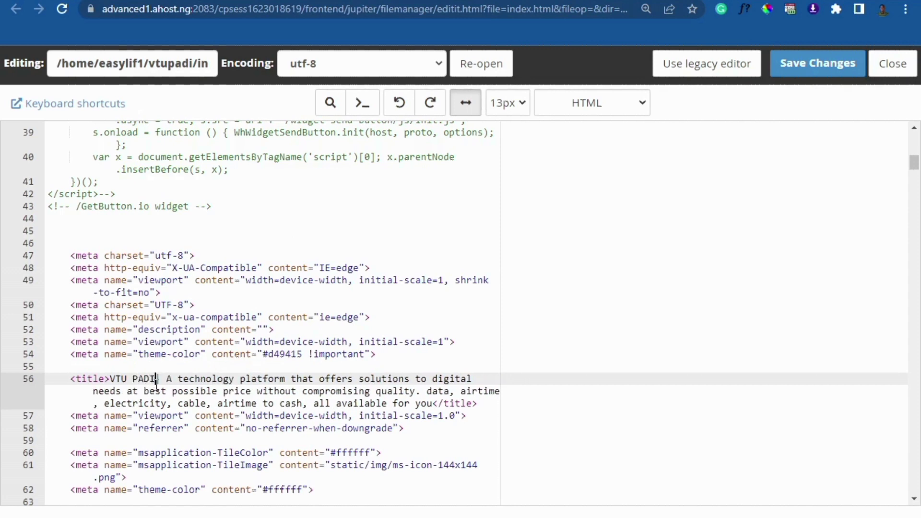
drag(158, 381, 115, 384)
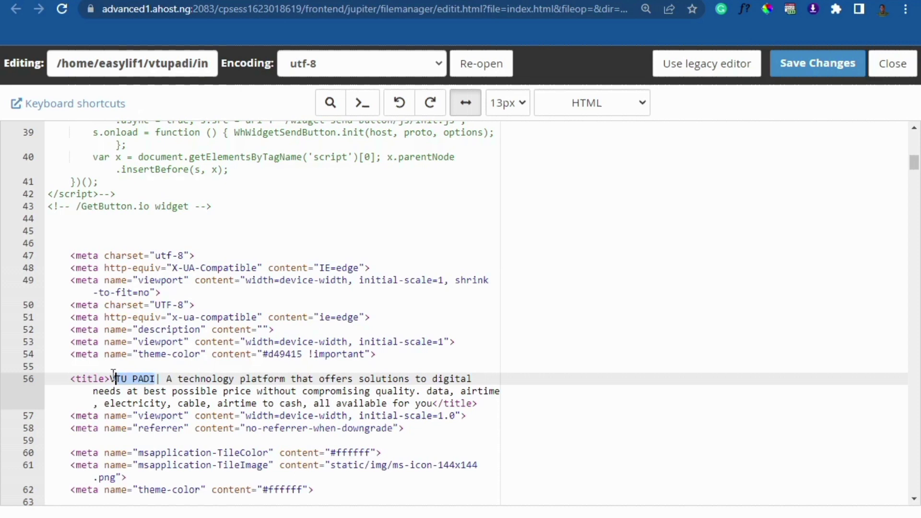
scroll(114, 382, down, 1)
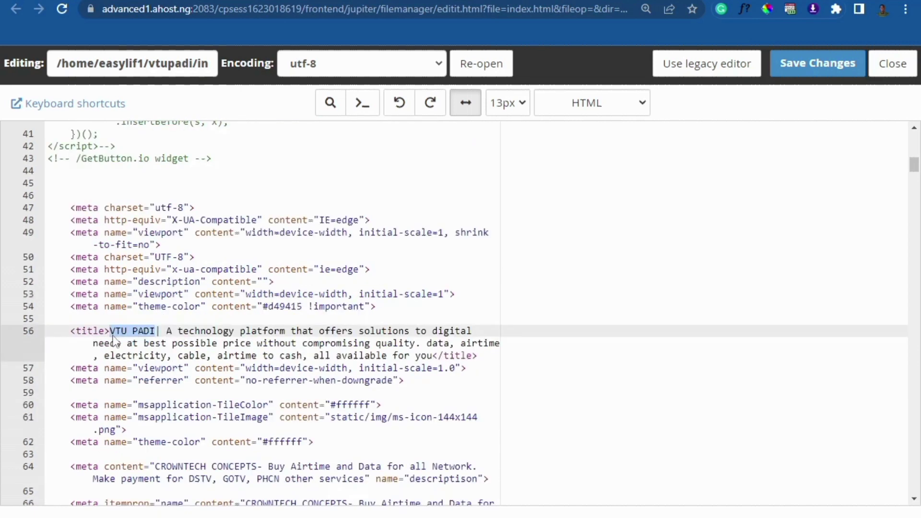
Copy VTU PADI and paste it over CROWNTECH CONCEPTS in line 66's itemprop name meta
right_click(144, 330)
click(230, 137)
scroll(248, 407, down, 2)
drag(247, 407, 348, 407)
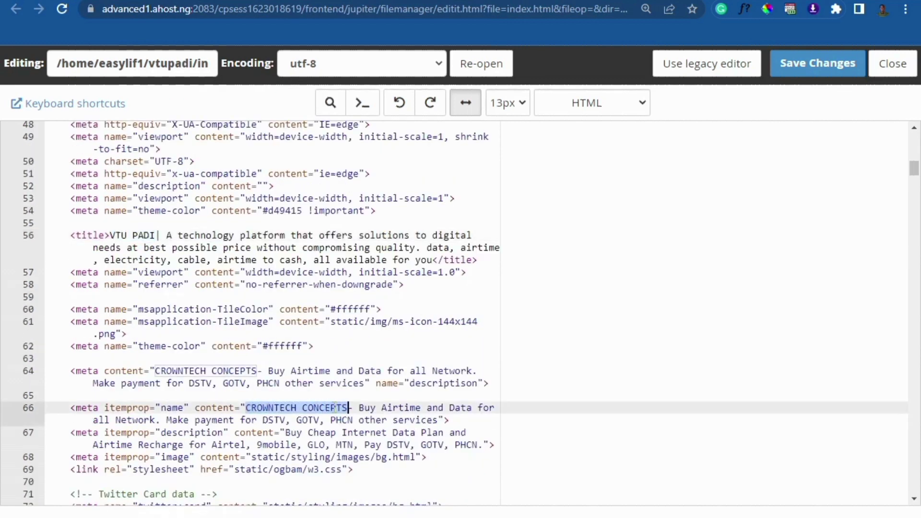
right_click(335, 408)
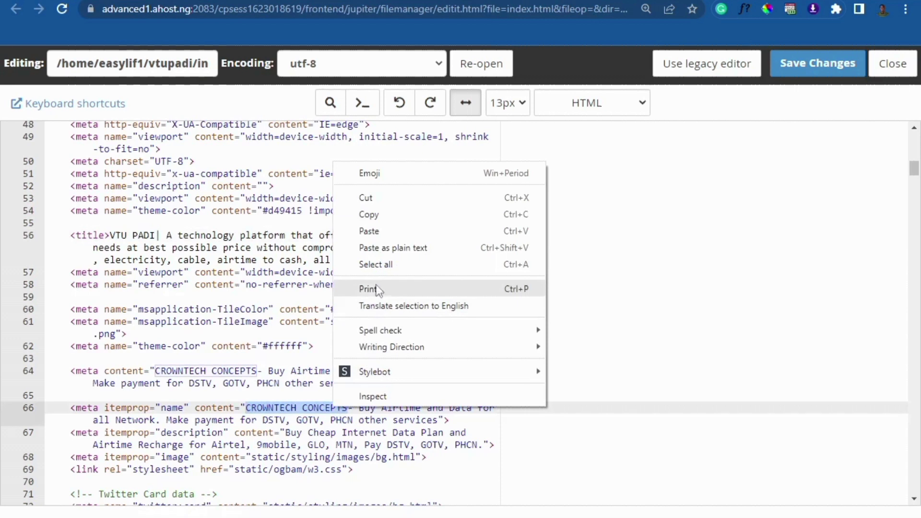
click(378, 232)
Replace CROWNTECH CONCEPTS in the line 90 title with VTU PADI
scroll(275, 413, down, 4)
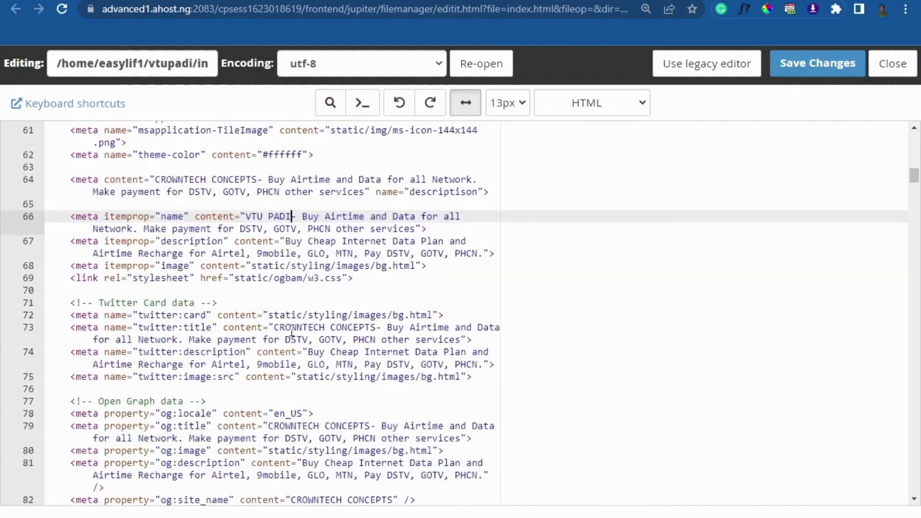
scroll(288, 392, down, 2)
scroll(288, 423, down, 5)
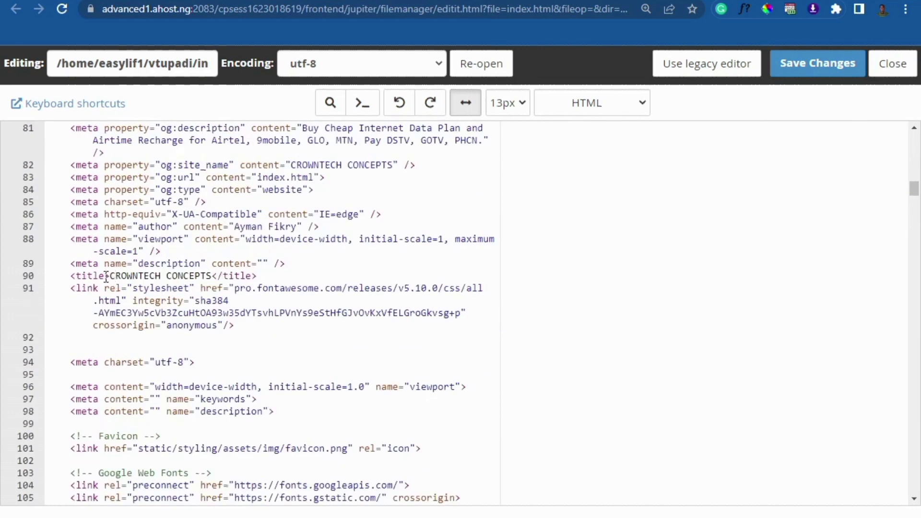
drag(111, 277, 212, 277)
right_click(186, 276)
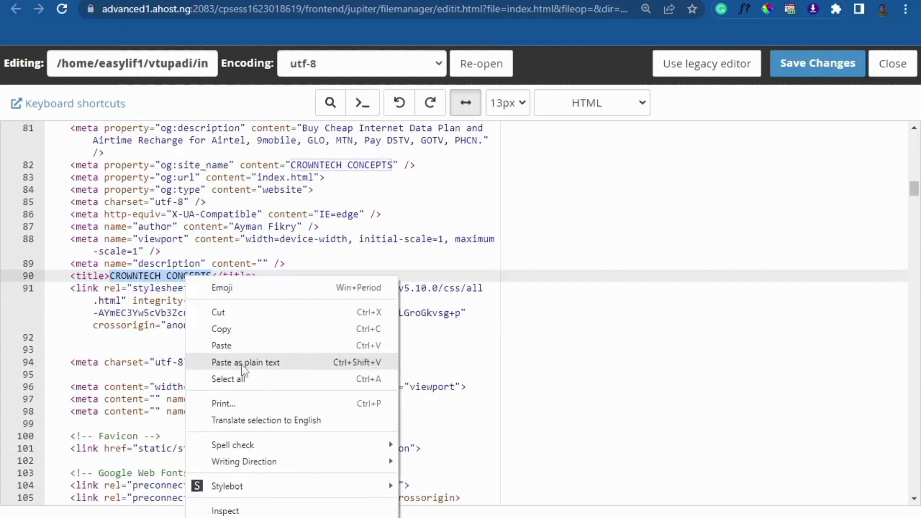
click(222, 345)
scroll(233, 347, down, 8)
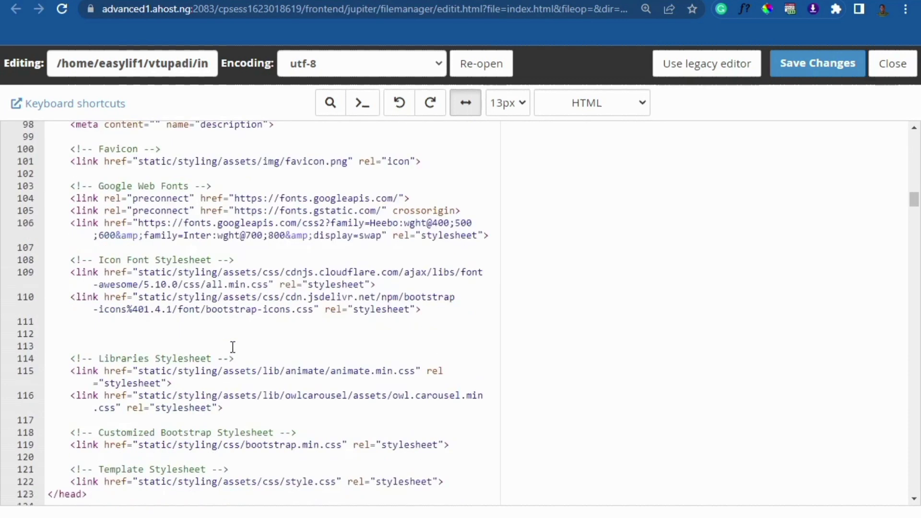
Locate the CROWNTECH CONCEPTS hero heading on line 170, comparing with the live site
scroll(232, 347, down, 9)
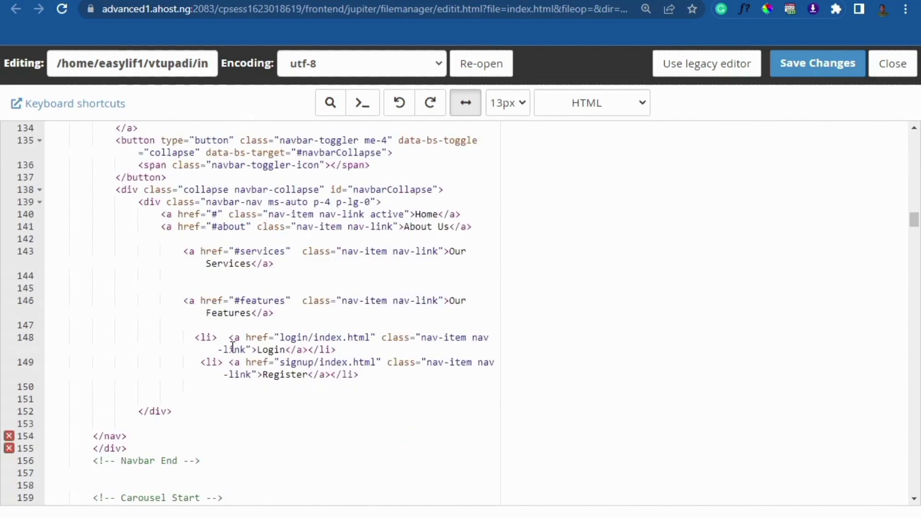
scroll(240, 382, down, 6)
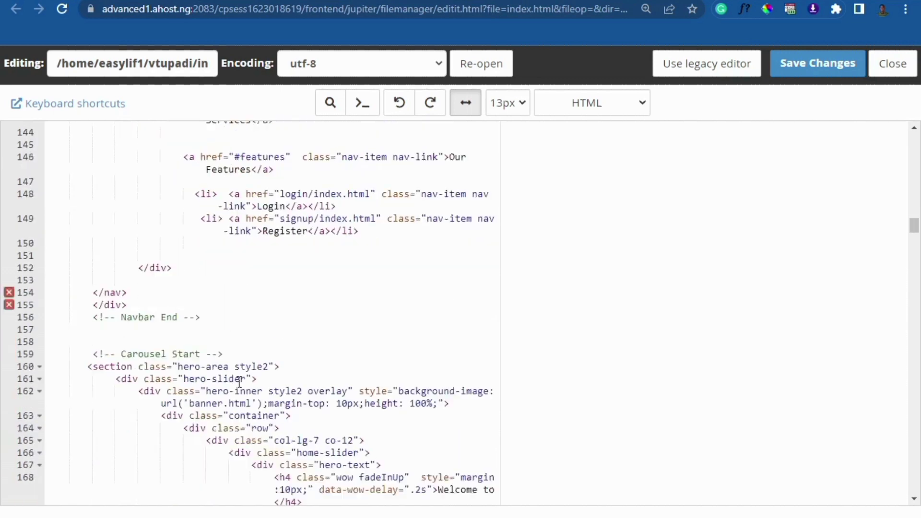
scroll(239, 382, down, 3)
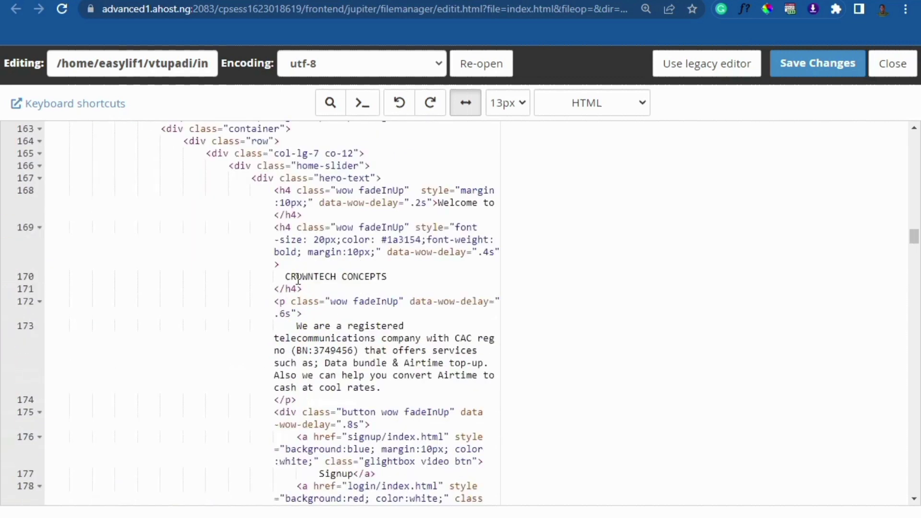
drag(402, 273, 342, 276)
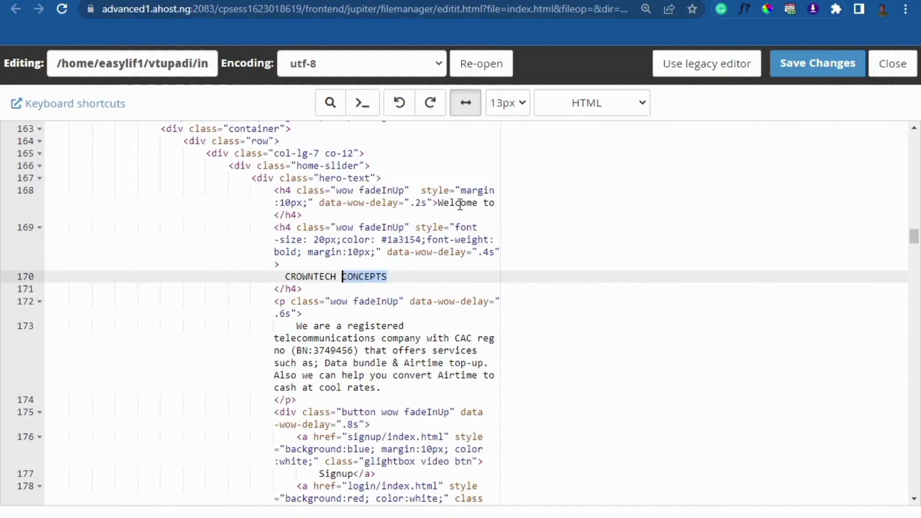
key(ctrl+Tab)
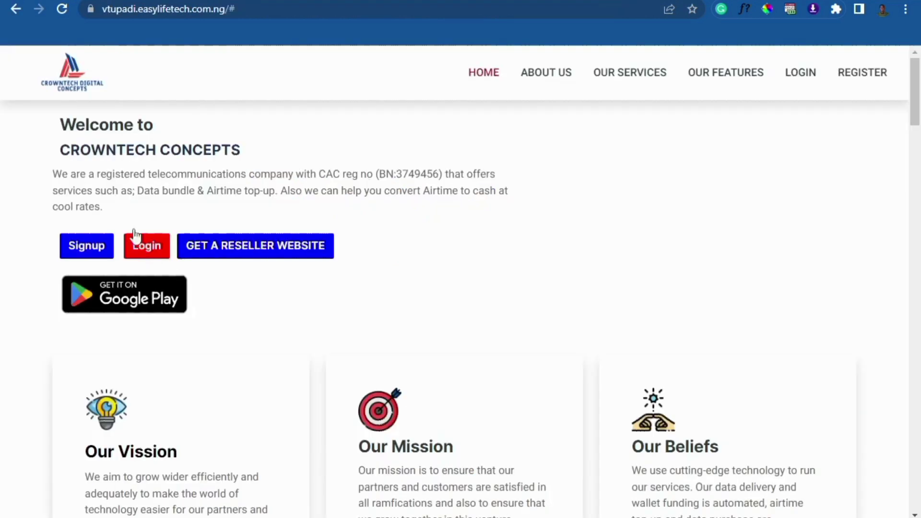
key(ctrl+Tab)
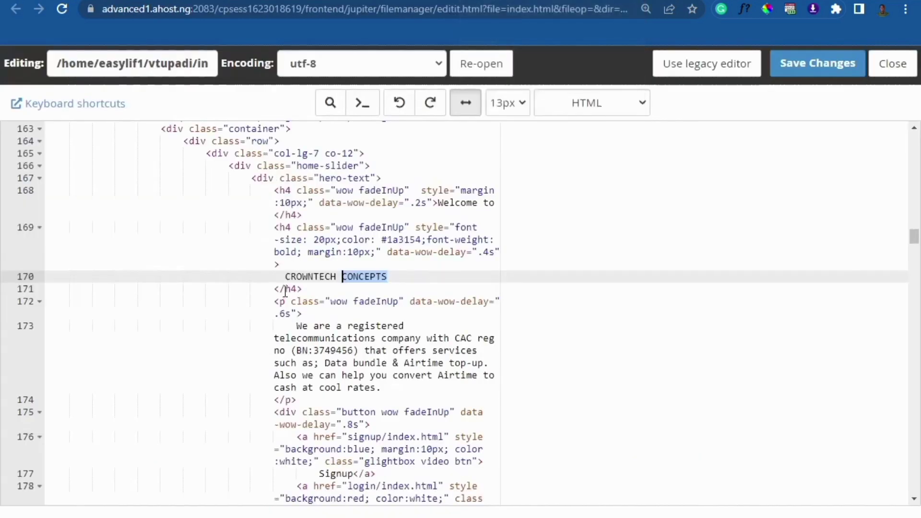
Paste VTU PADI over the line 170 heading and save index.html
drag(286, 276, 393, 279)
right_click(307, 276)
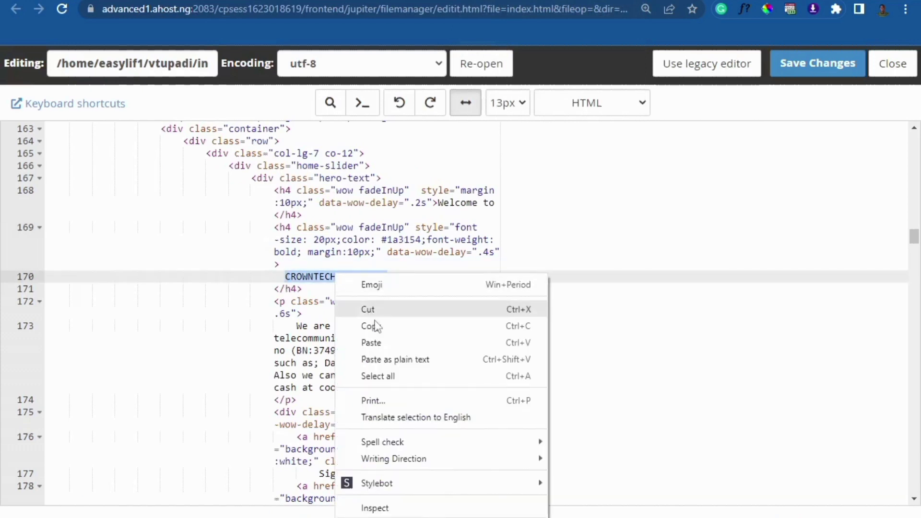
click(379, 340)
click(816, 65)
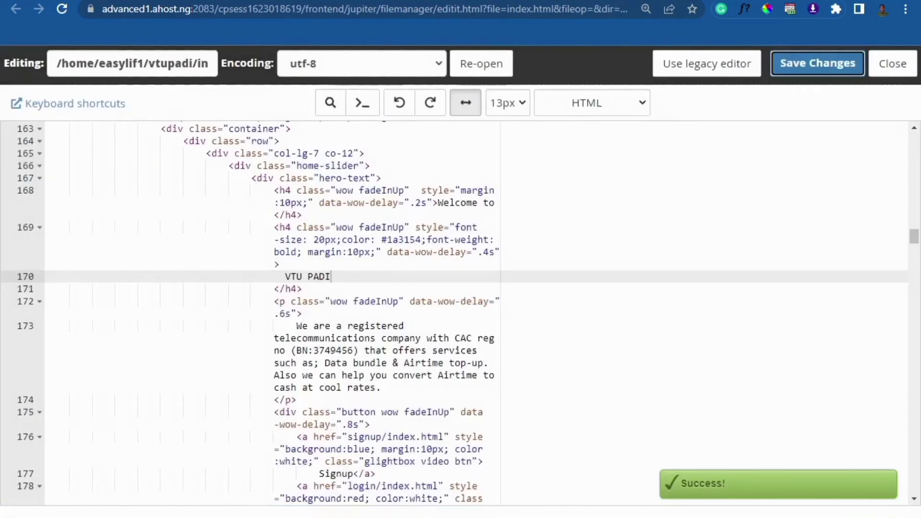
key(ctrl+Tab)
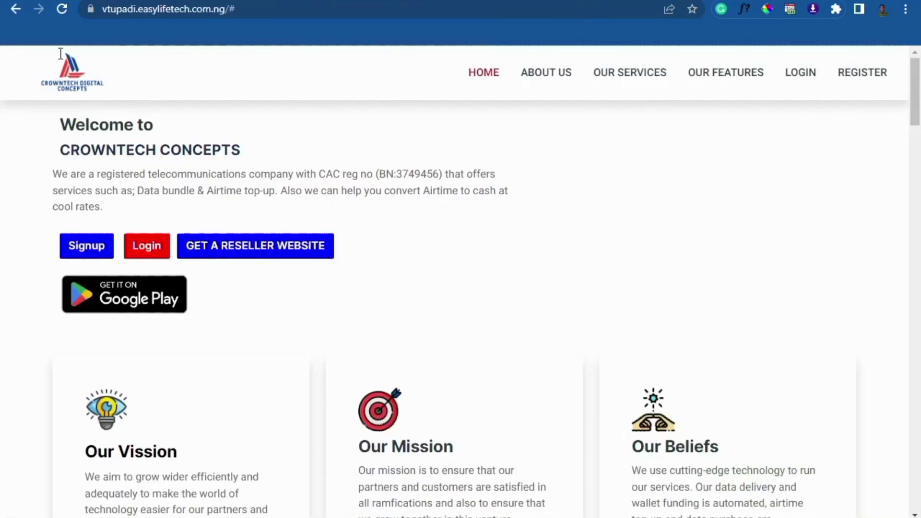
Reload vtupadi.easylifetech.com.ng twice to check the edited homepage
click(60, 10)
click(74, 127)
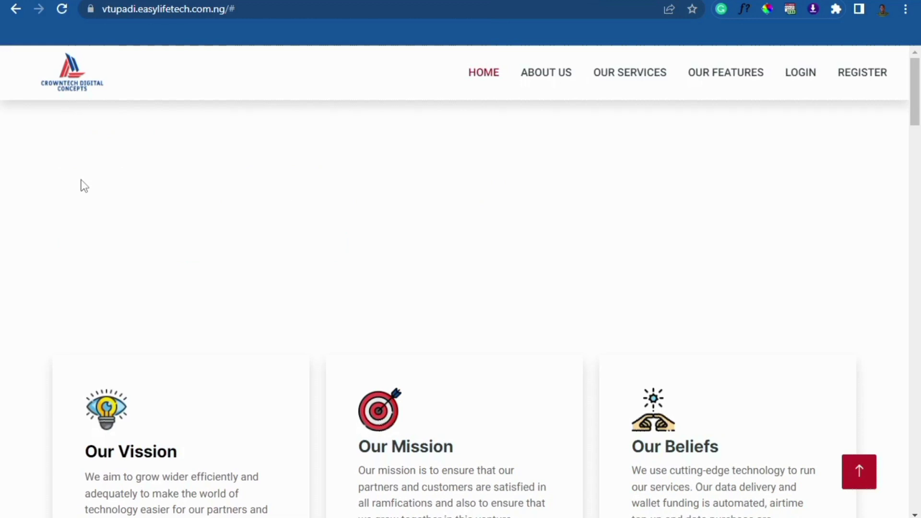
scroll(180, 356, down, 7)
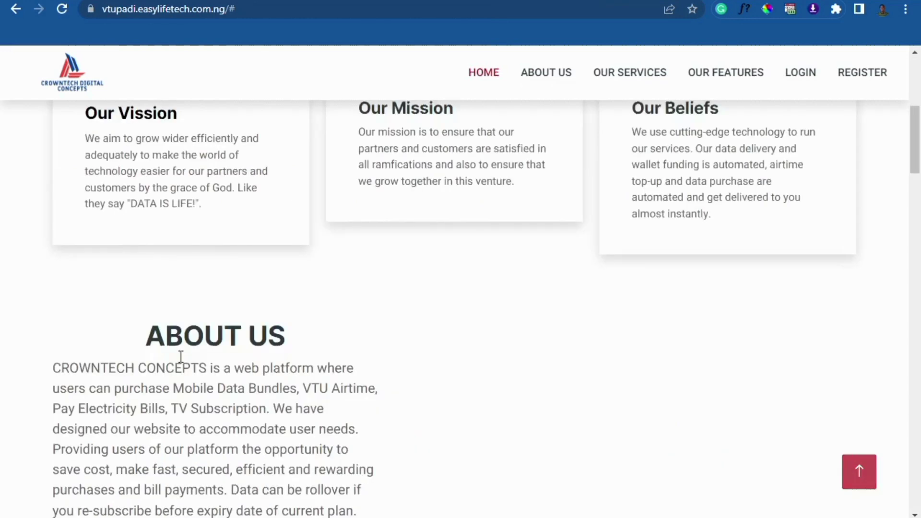
scroll(181, 356, down, 2)
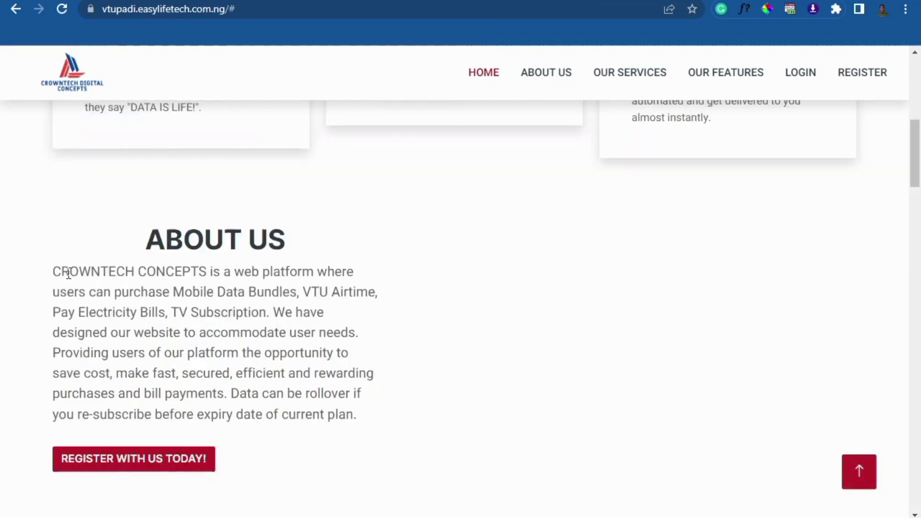
drag(61, 271, 126, 287)
scroll(436, 406, down, 12)
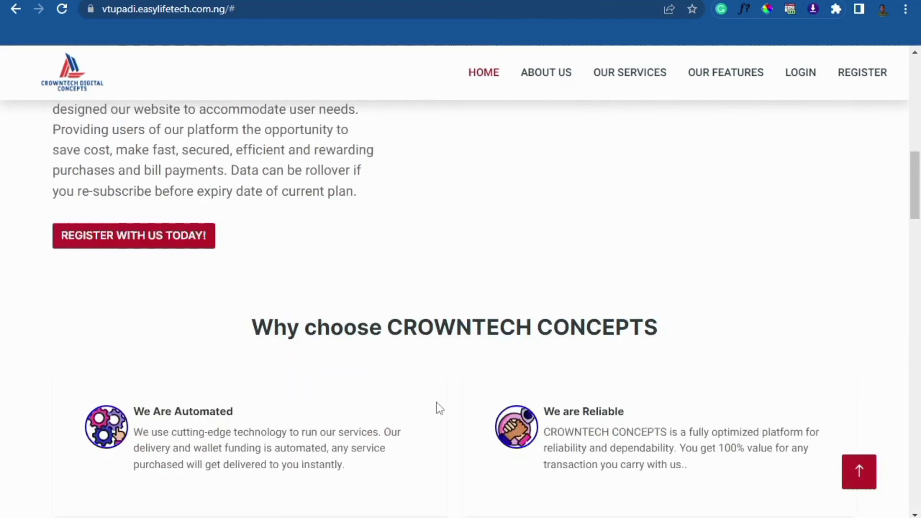
scroll(660, 359, down, 5)
drag(113, 359, 270, 342)
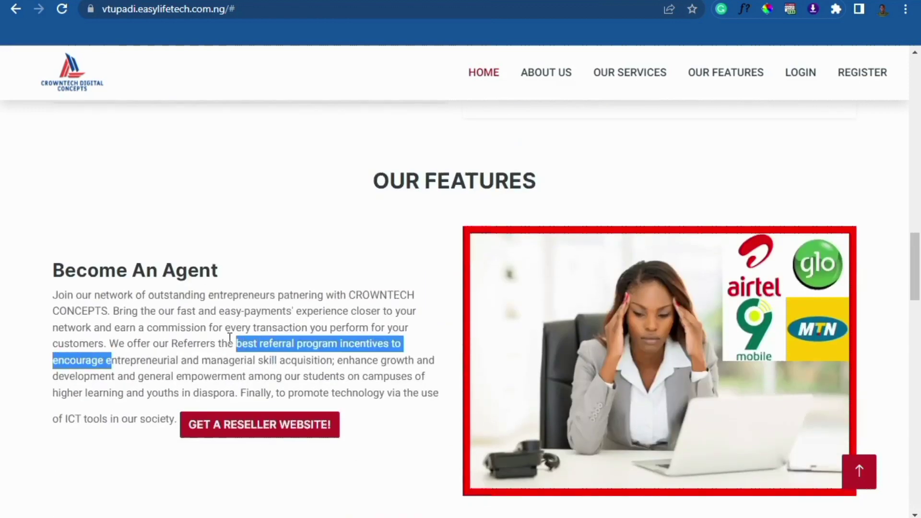
click(201, 336)
drag(187, 344, 289, 359)
click(293, 358)
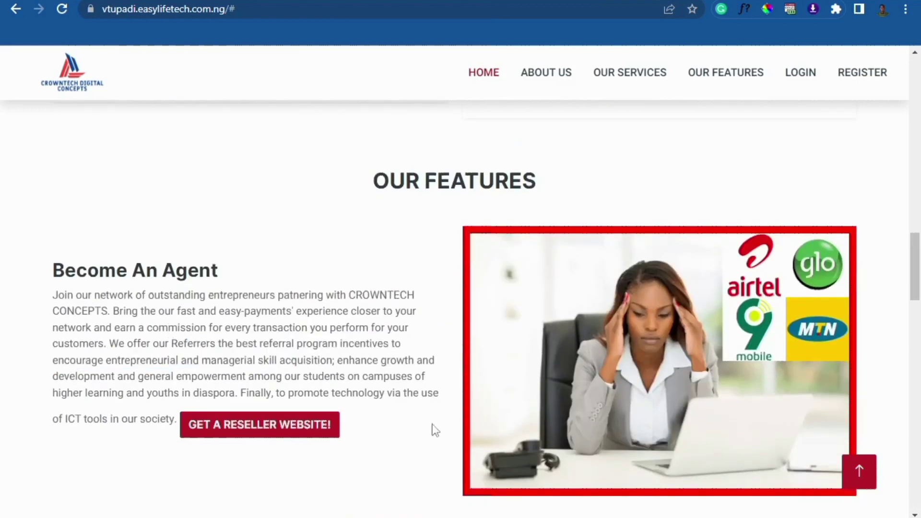
scroll(432, 427, down, 9)
scroll(514, 438, down, 5)
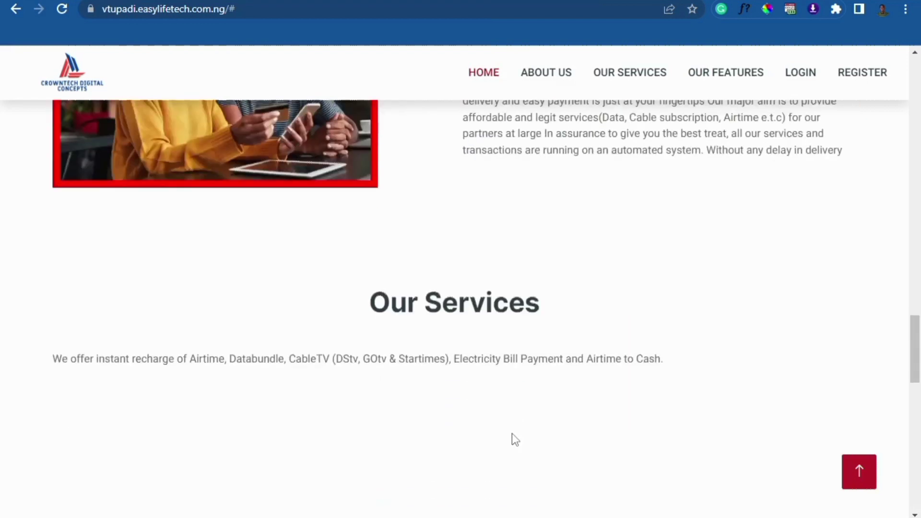
scroll(514, 438, down, 3)
scroll(523, 462, down, 3)
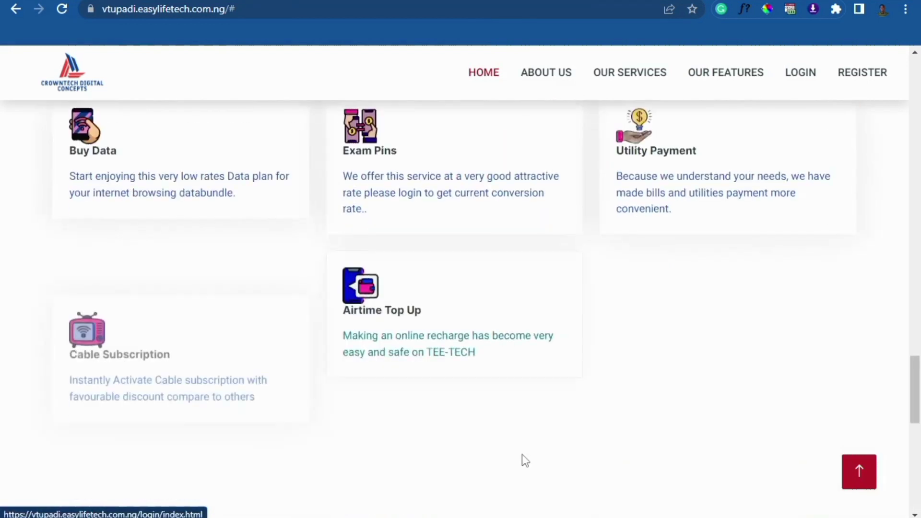
scroll(416, 360, down, 5)
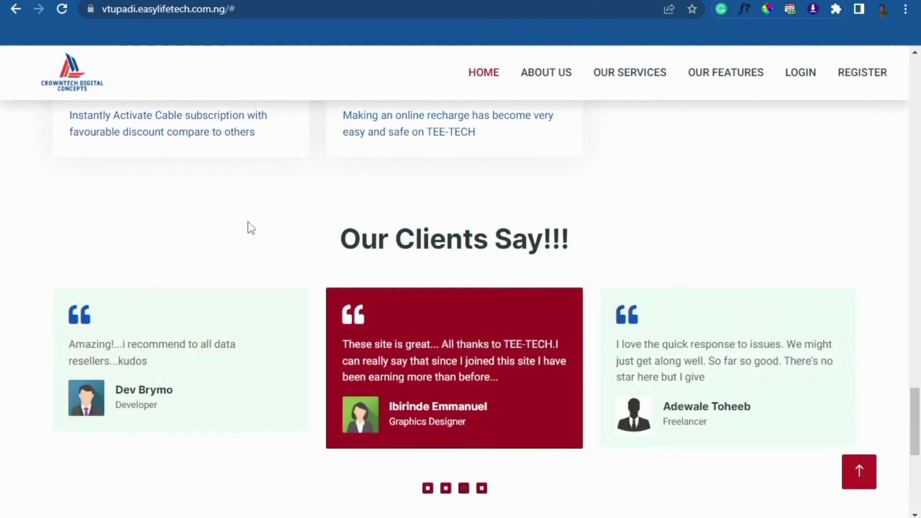
scroll(257, 228, down, 7)
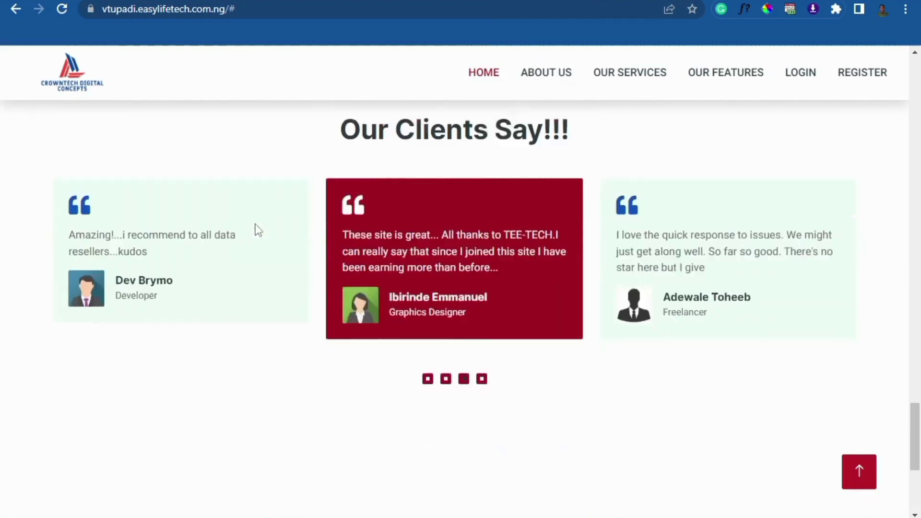